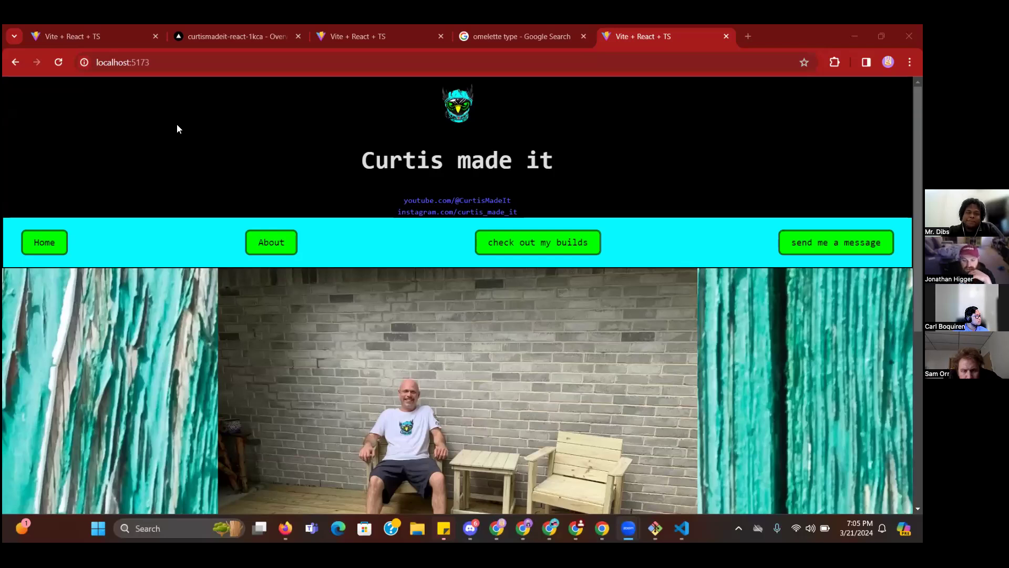
Step: Scroll through the Home page, switch to About, then go back to Home
scroll(230, 151, down, 1)
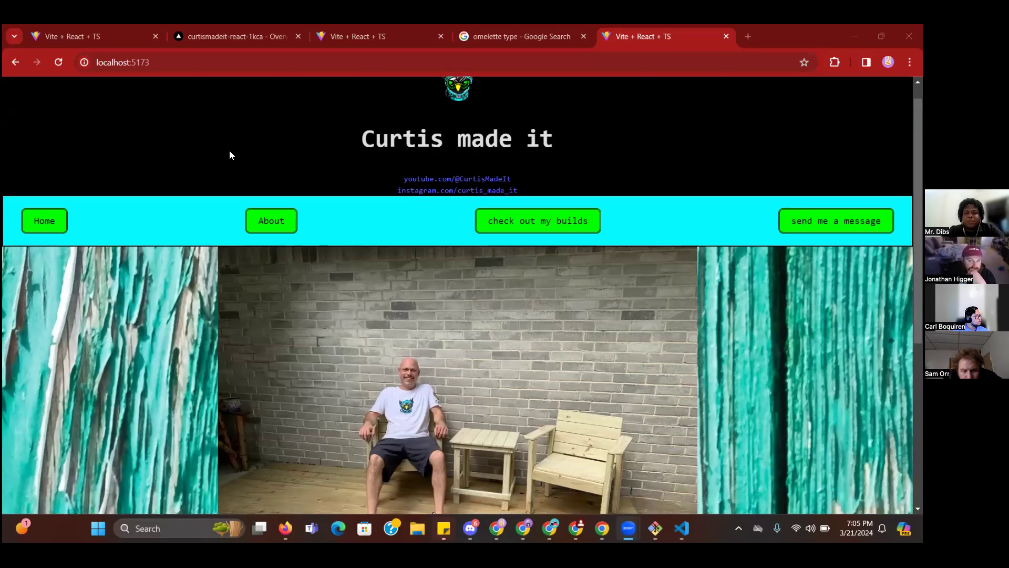
scroll(229, 151, down, 1)
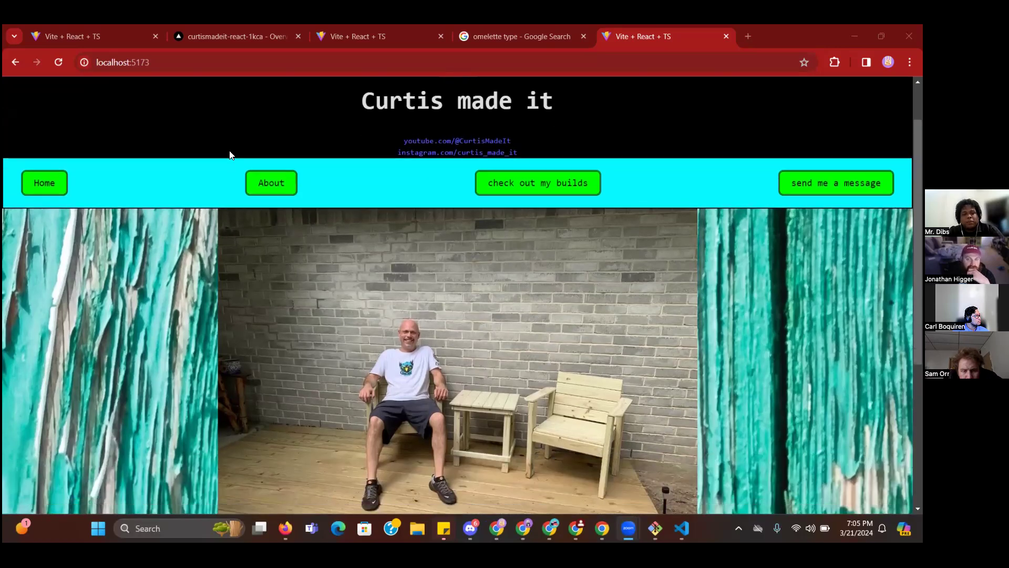
scroll(230, 150, down, 2)
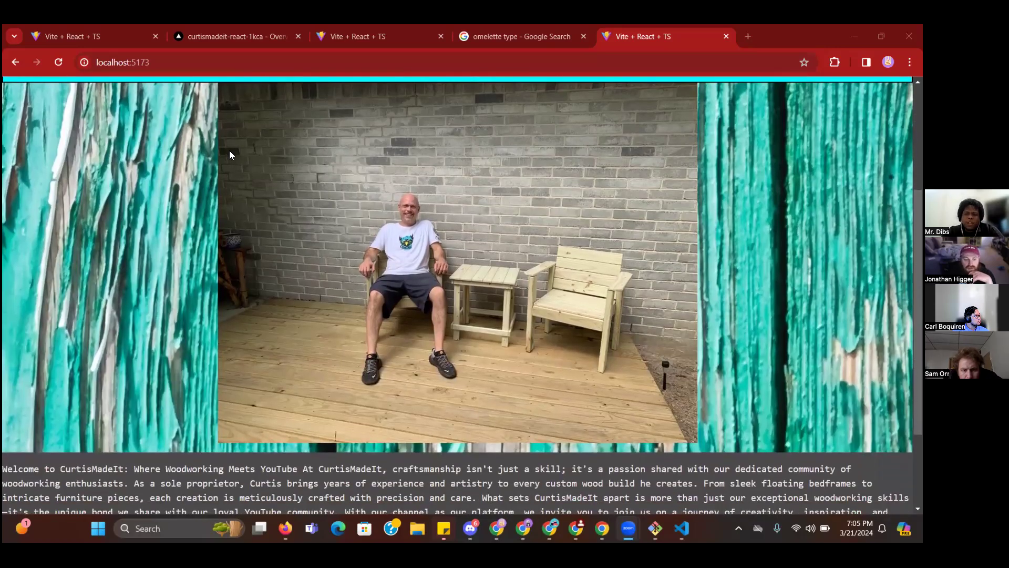
scroll(229, 151, down, 2)
scroll(230, 150, down, 1)
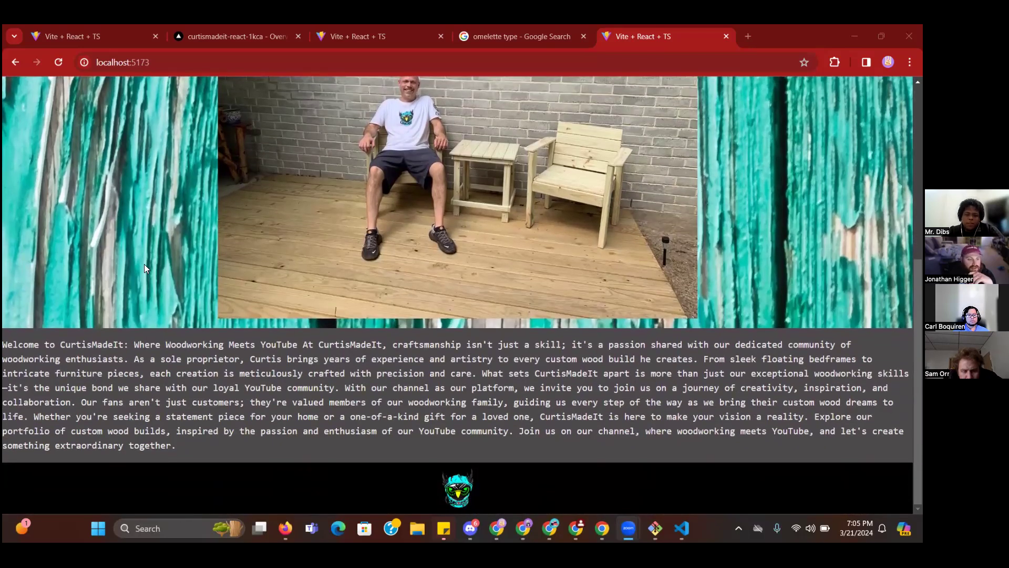
scroll(145, 268, up, 5)
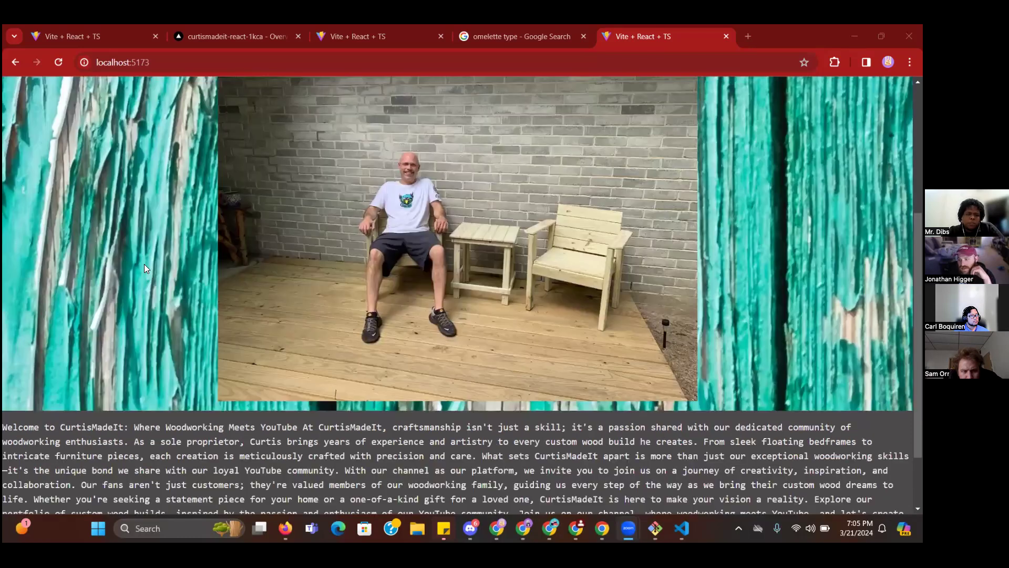
scroll(279, 242, up, 1)
click(278, 242)
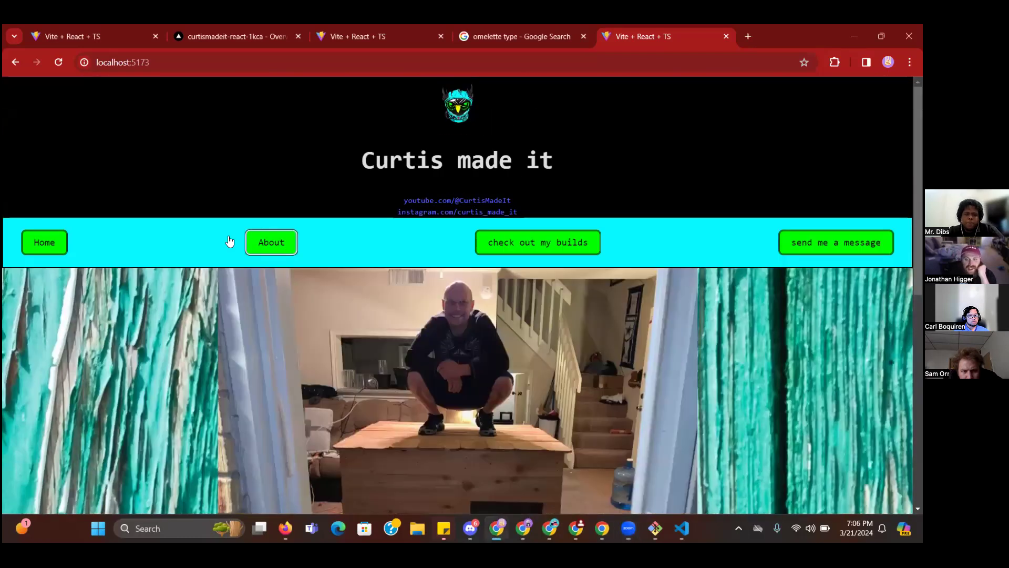
click(42, 242)
Step: Scroll the Home page again, then reopen About and scroll through its community story text
scroll(80, 322, down, 1)
scroll(81, 322, down, 6)
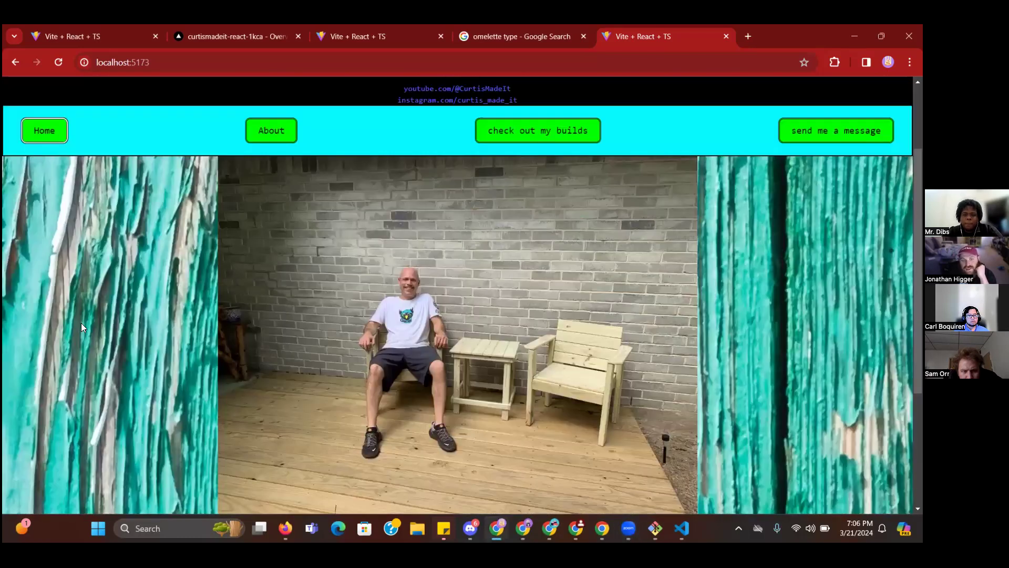
scroll(81, 323, up, 6)
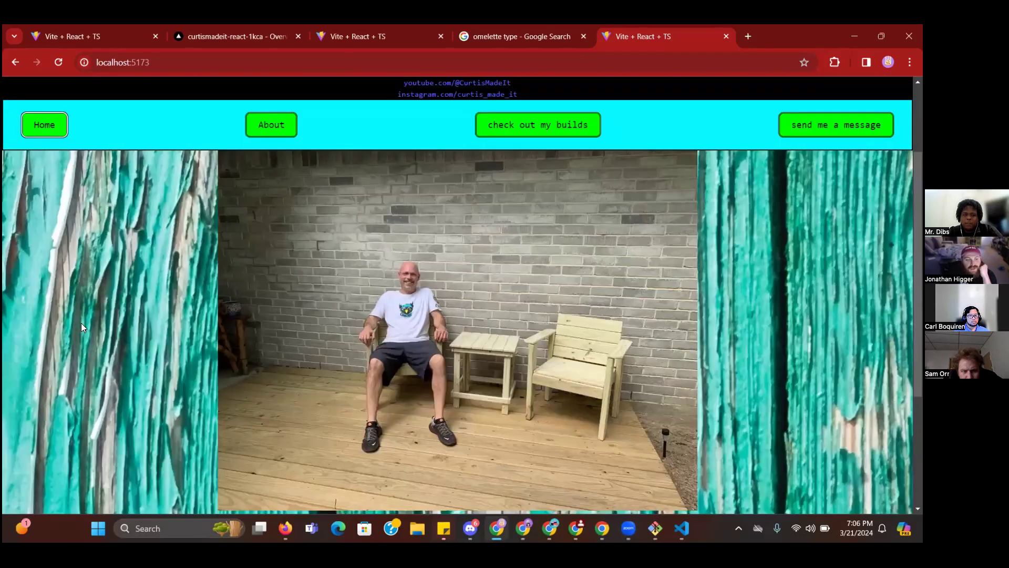
scroll(82, 327, down, 5)
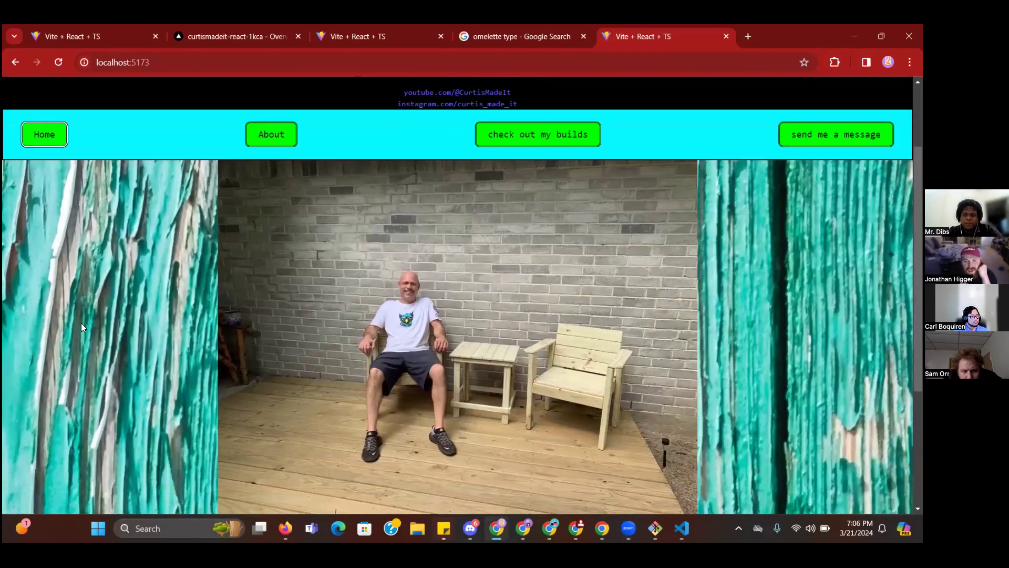
scroll(81, 326, up, 3)
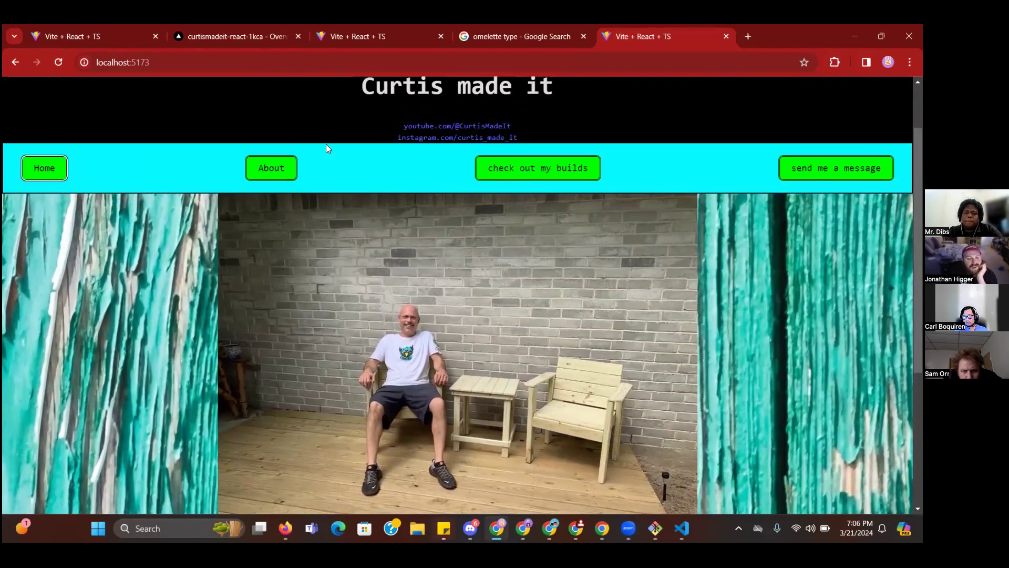
click(270, 171)
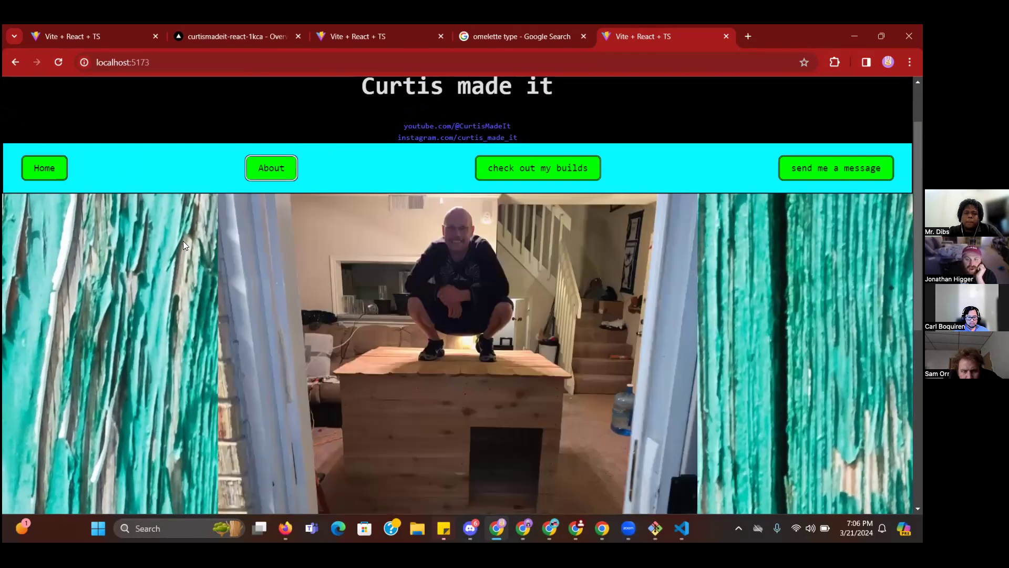
scroll(158, 287, down, 3)
scroll(159, 288, down, 2)
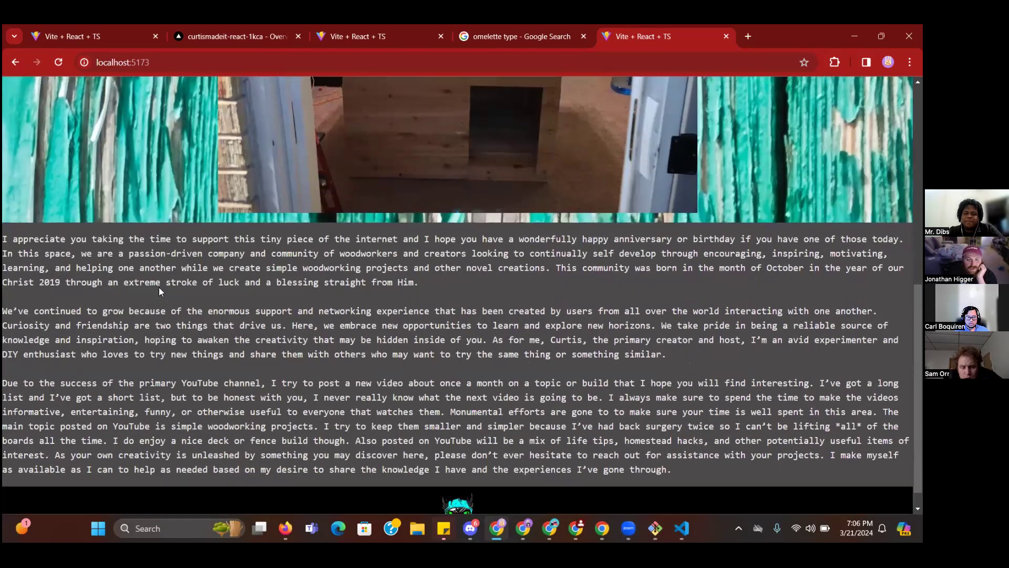
scroll(158, 287, up, 8)
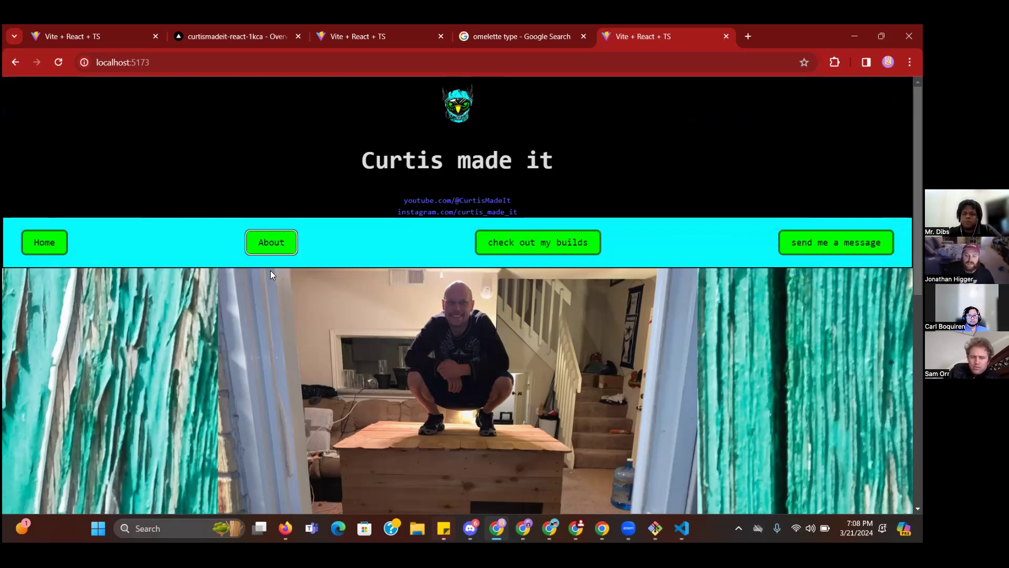
scroll(270, 274, down, 3)
scroll(270, 273, down, 4)
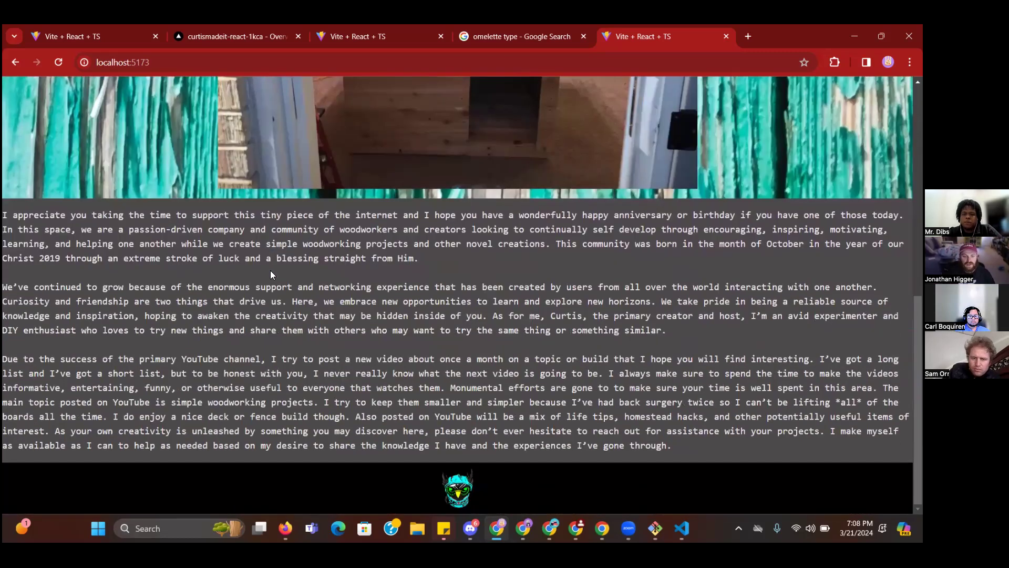
scroll(271, 273, up, 7)
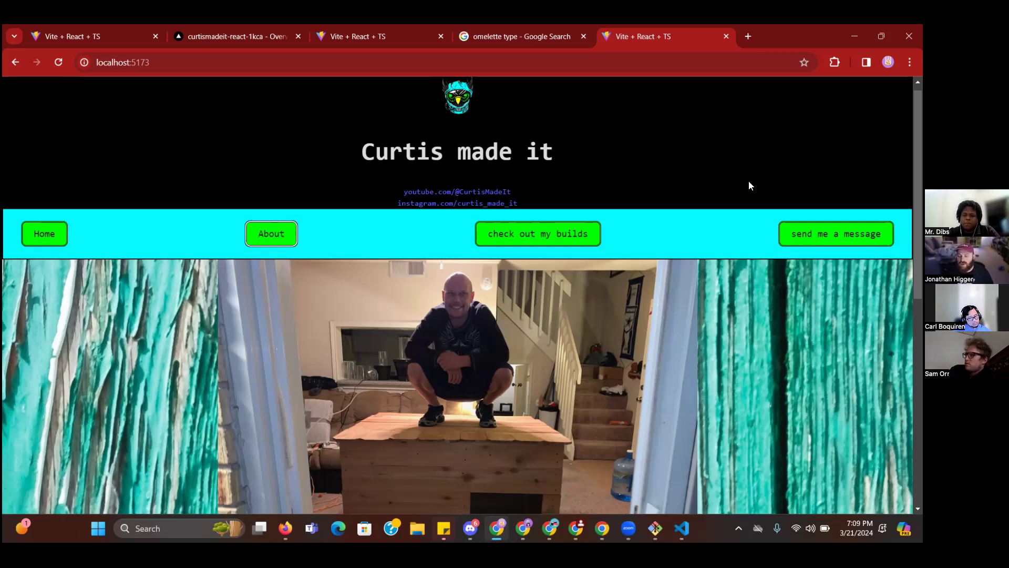
Step: Scroll the About page between the doghouse photo and the community story paragraph
scroll(750, 185, down, 3)
scroll(750, 185, down, 4)
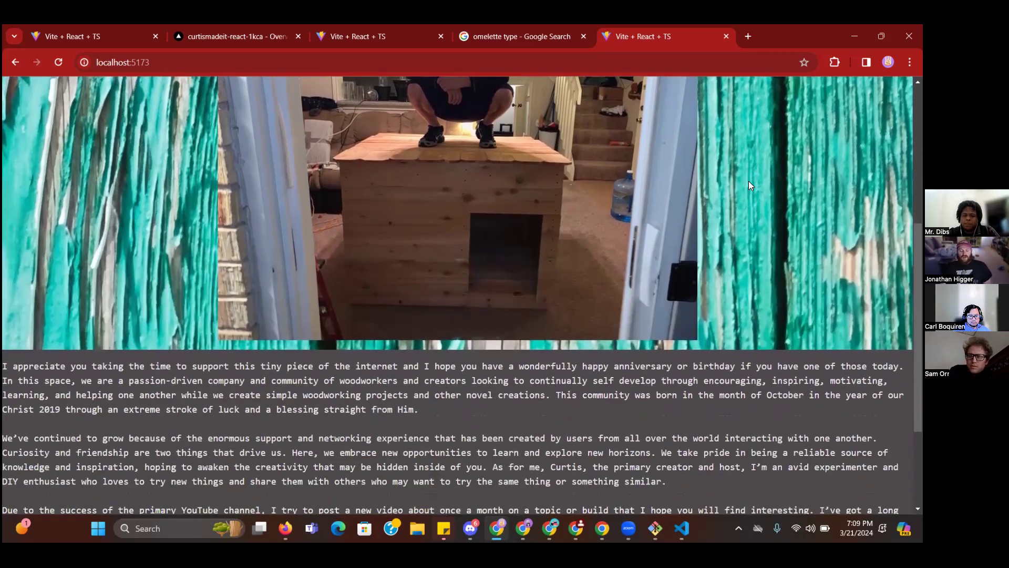
scroll(750, 185, up, 3)
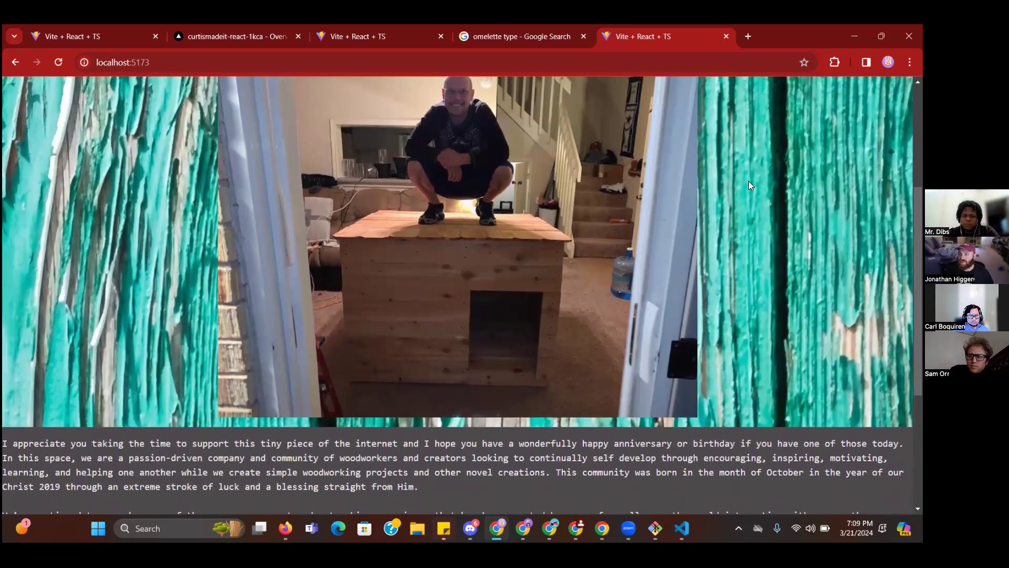
scroll(751, 185, up, 1)
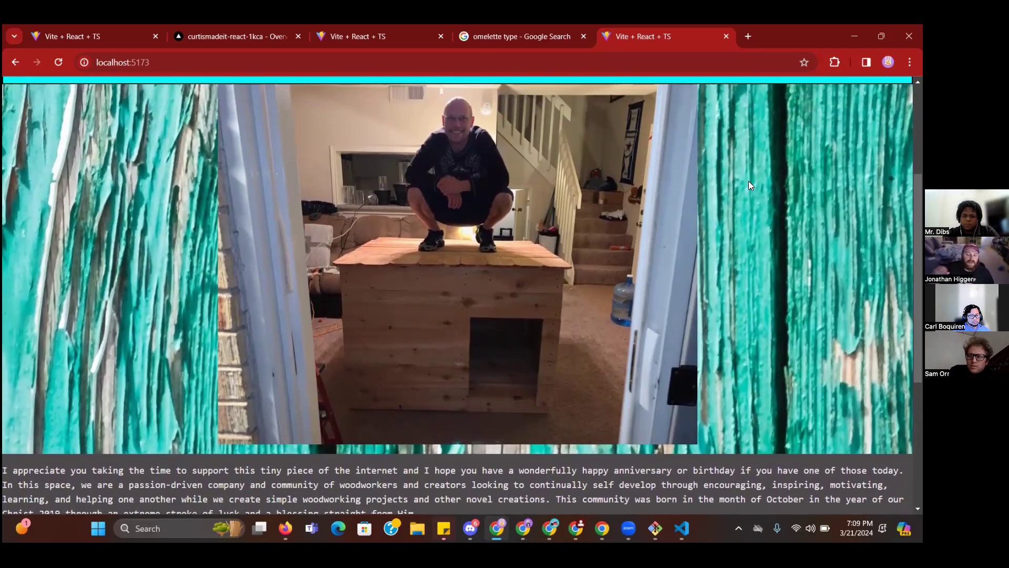
scroll(750, 185, up, 1)
scroll(750, 185, down, 1)
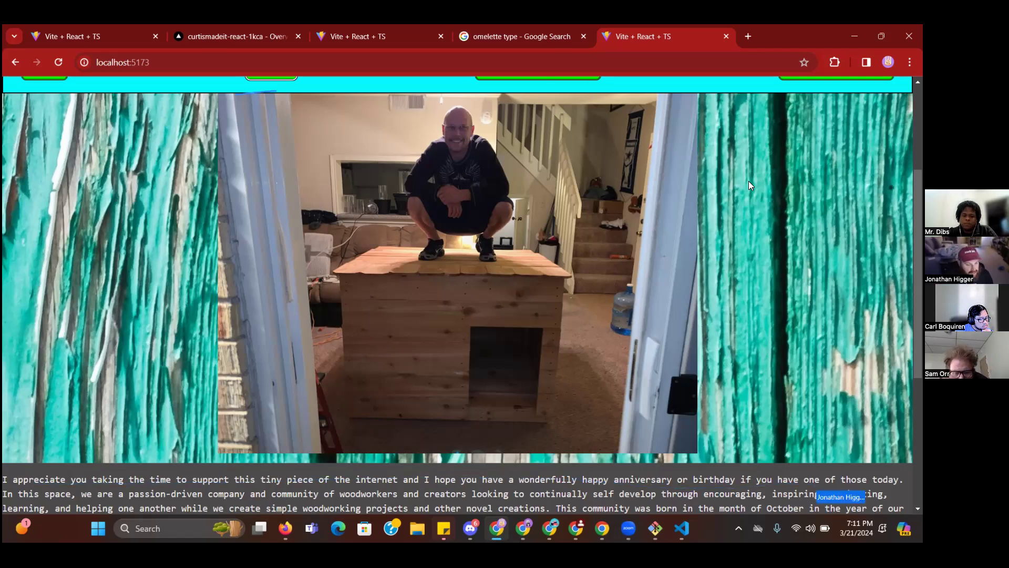
scroll(751, 185, down, 5)
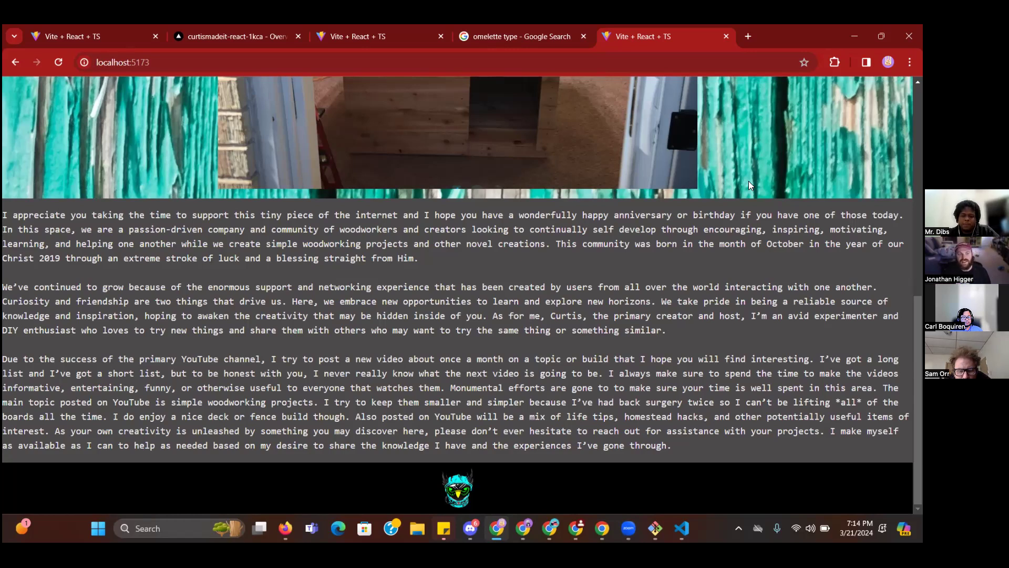
Step: Open the builds grid and scroll down to the Chaos Cutting Board, Corn Hole and Deck Rebuild cards
scroll(784, 153, up, 3)
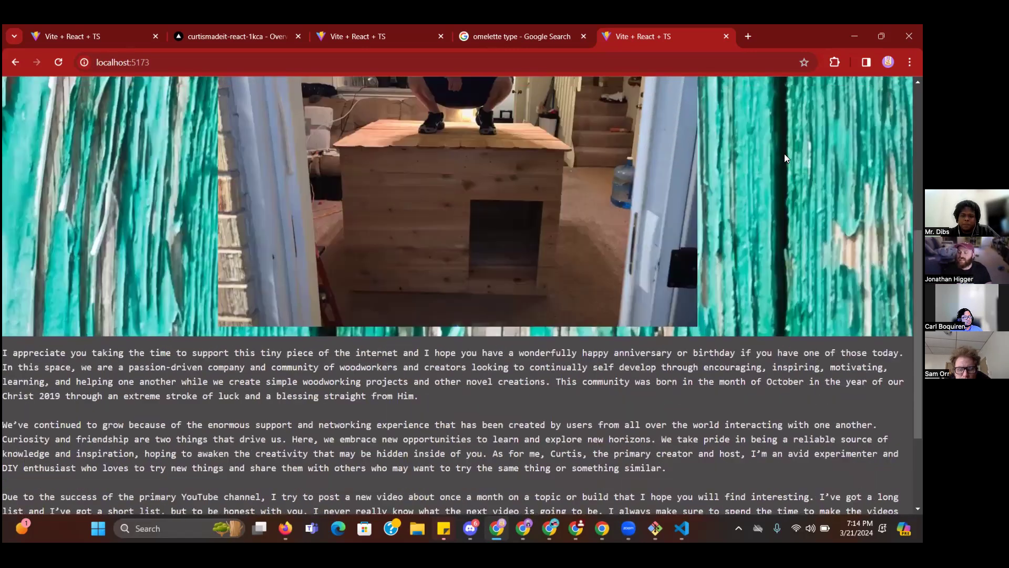
scroll(785, 153, up, 4)
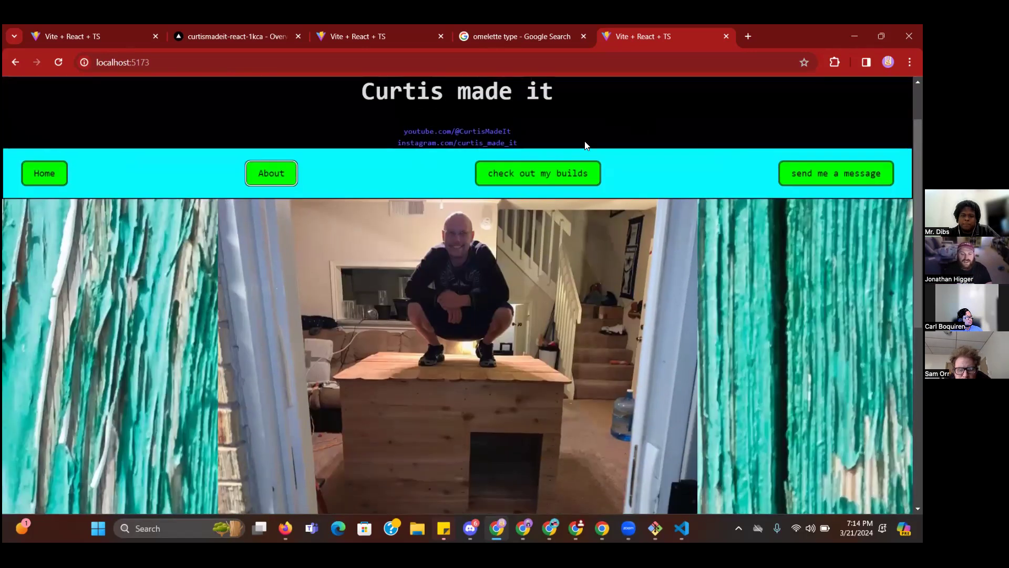
click(569, 180)
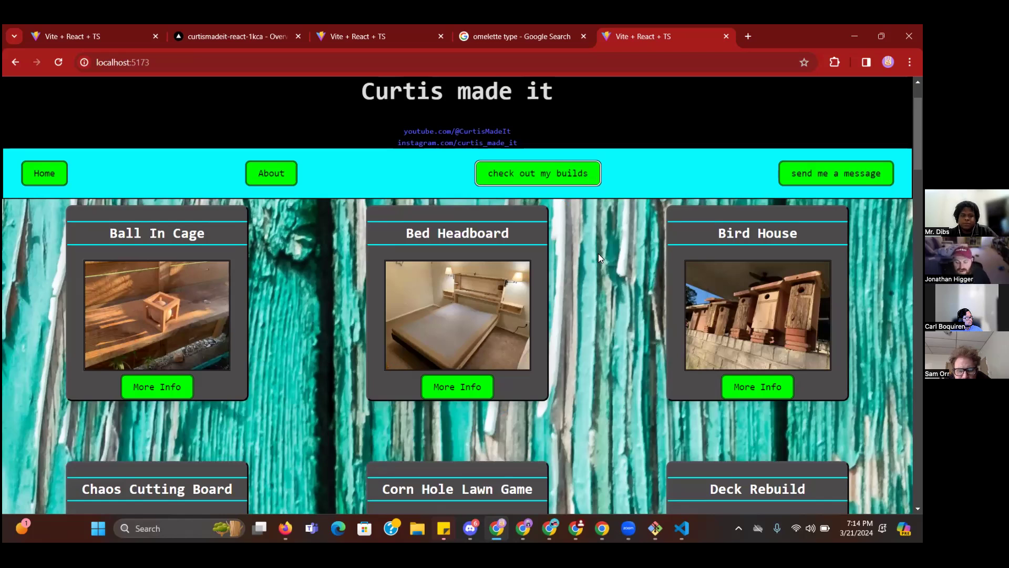
scroll(598, 253, down, 1)
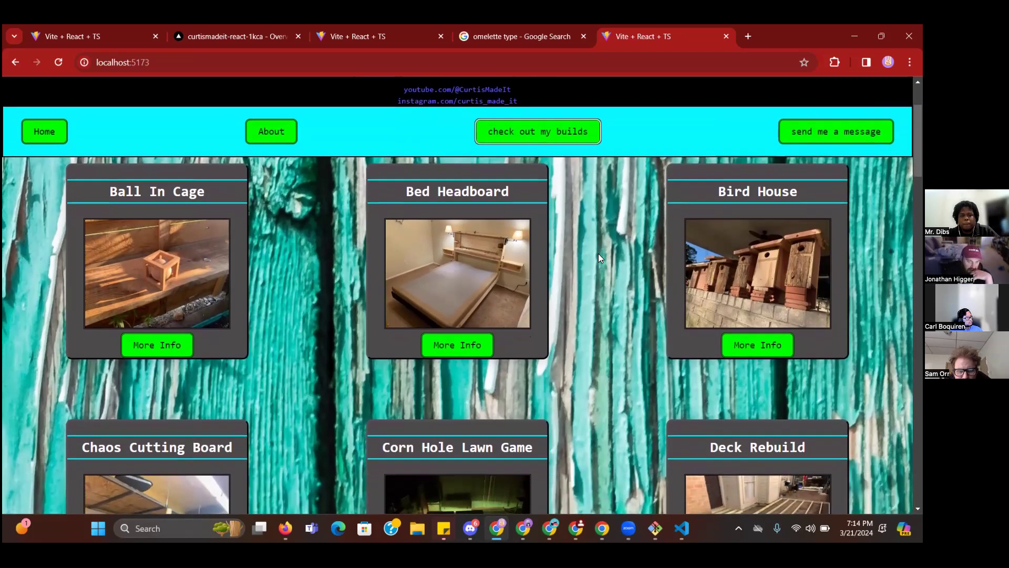
scroll(598, 253, down, 2)
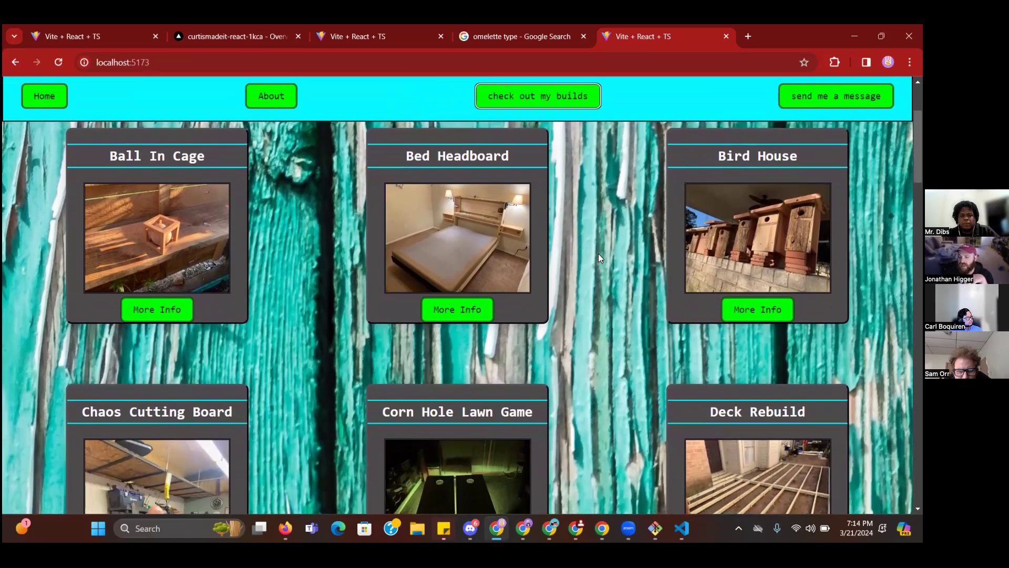
scroll(598, 254, down, 1)
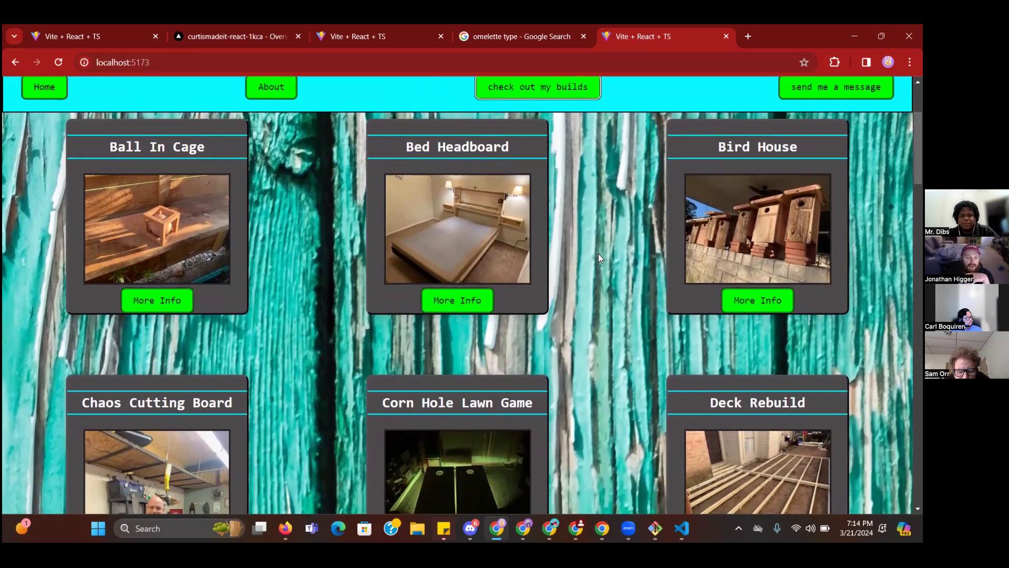
scroll(566, 268, down, 1)
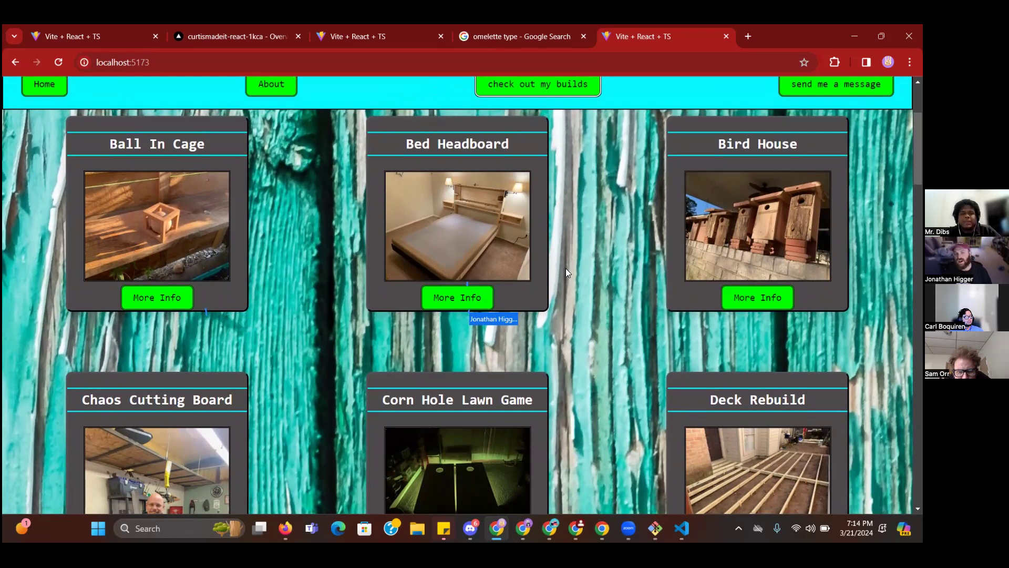
scroll(566, 268, down, 3)
scroll(565, 268, down, 2)
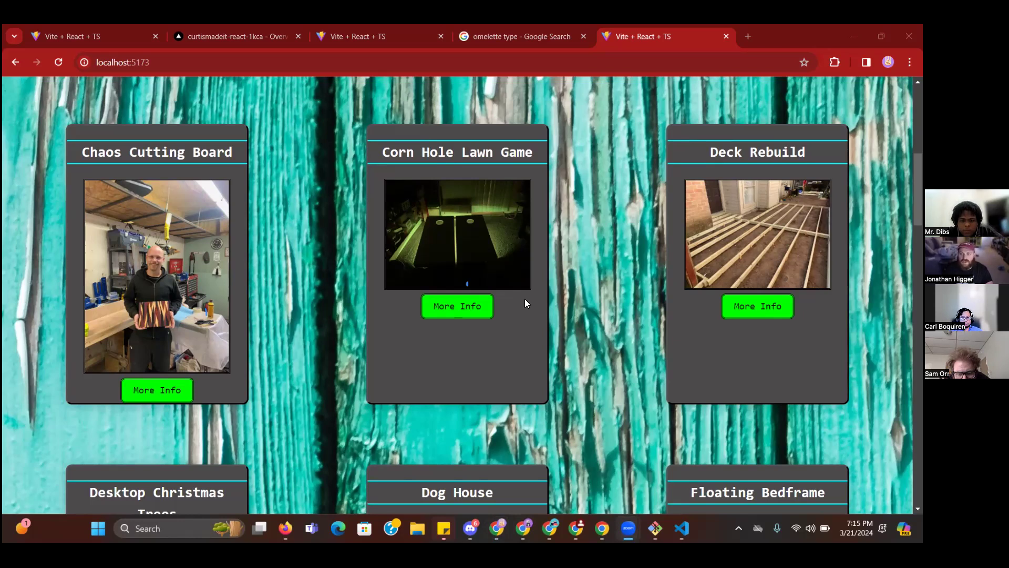
click(597, 260)
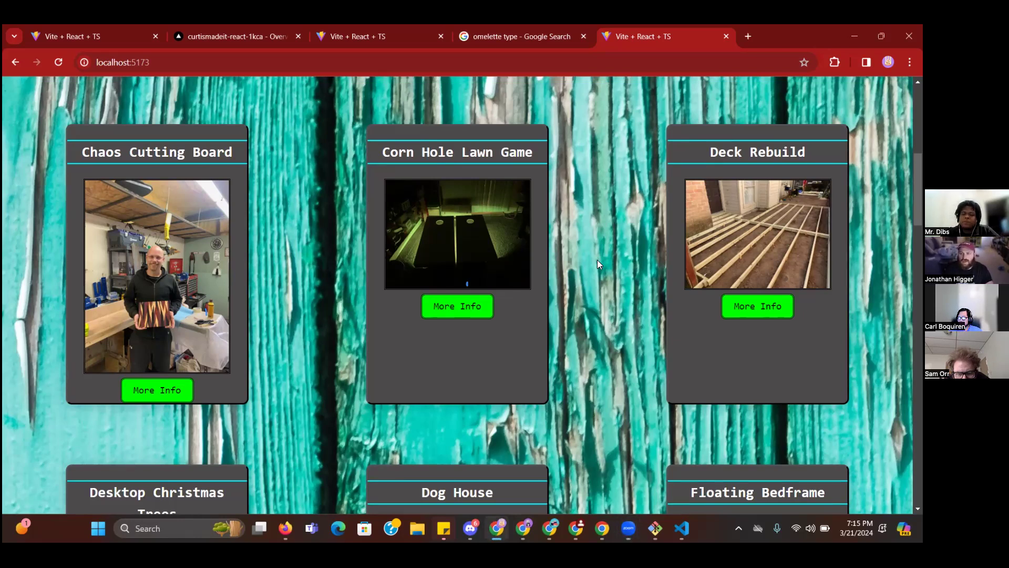
key(F12)
key(F12)
right_click(597, 260)
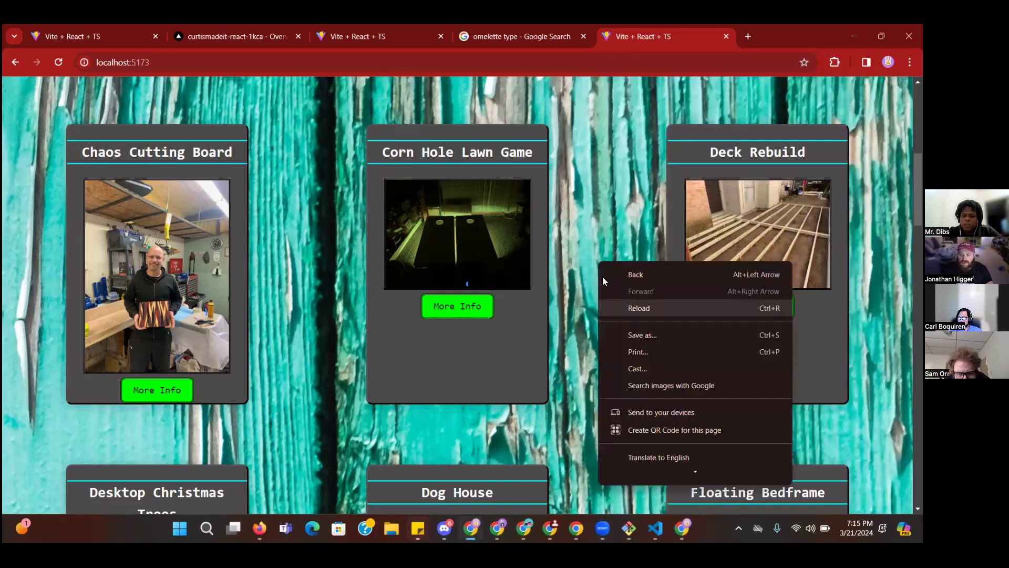
scroll(683, 399, down, 2)
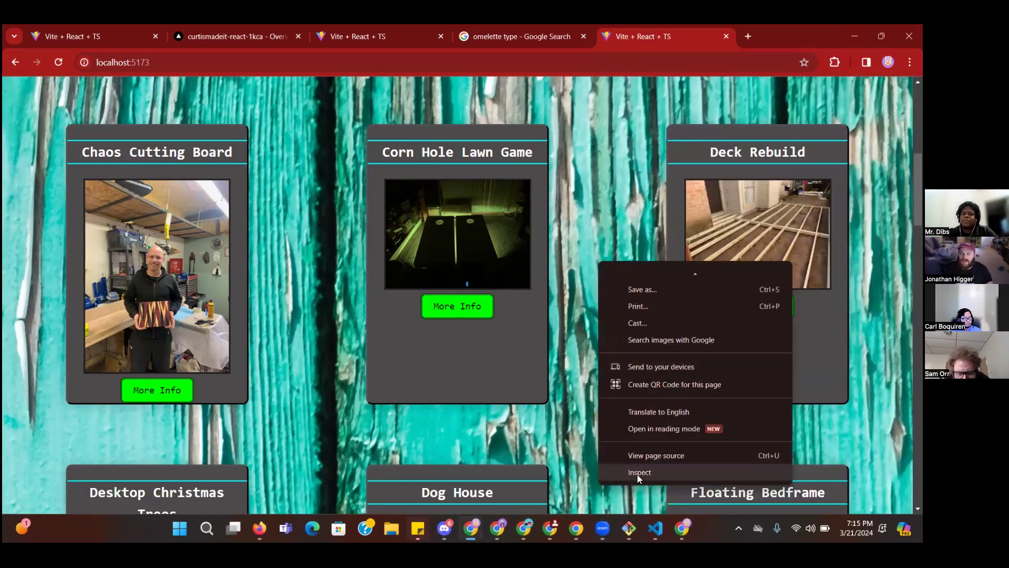
key(Return)
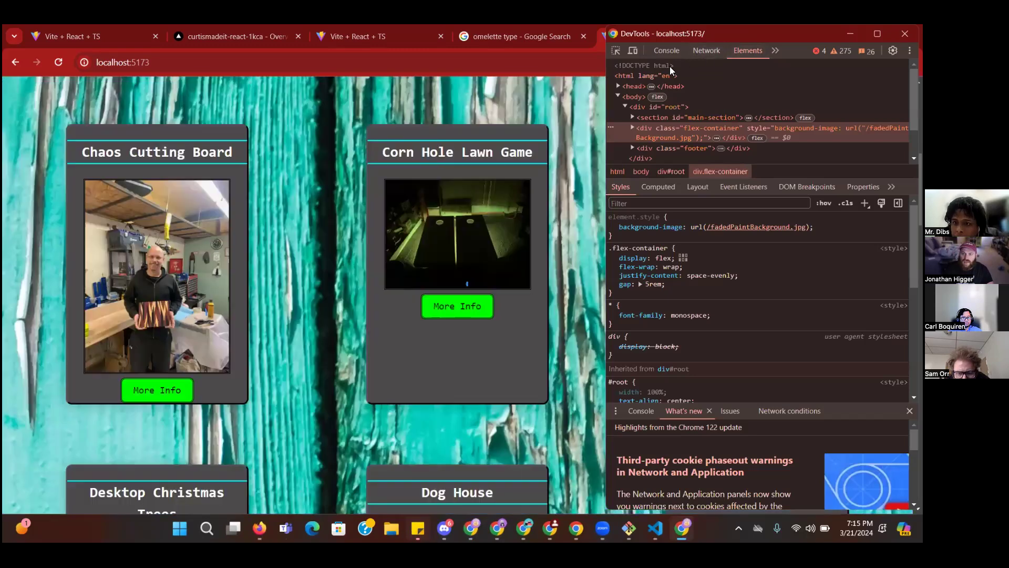
key(F12)
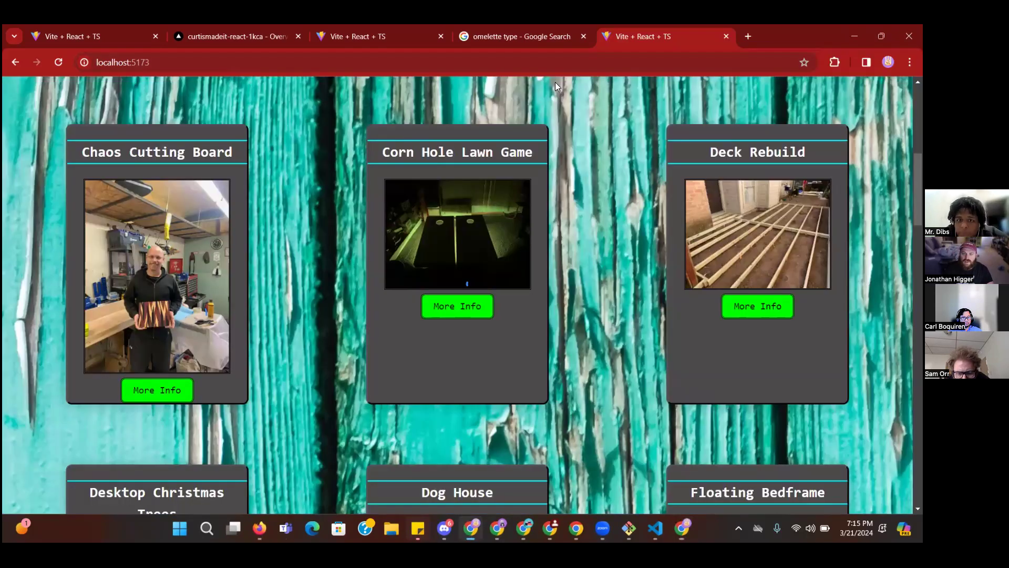
Step: In a new tab, search Google for 'blur background image css'
click(745, 36)
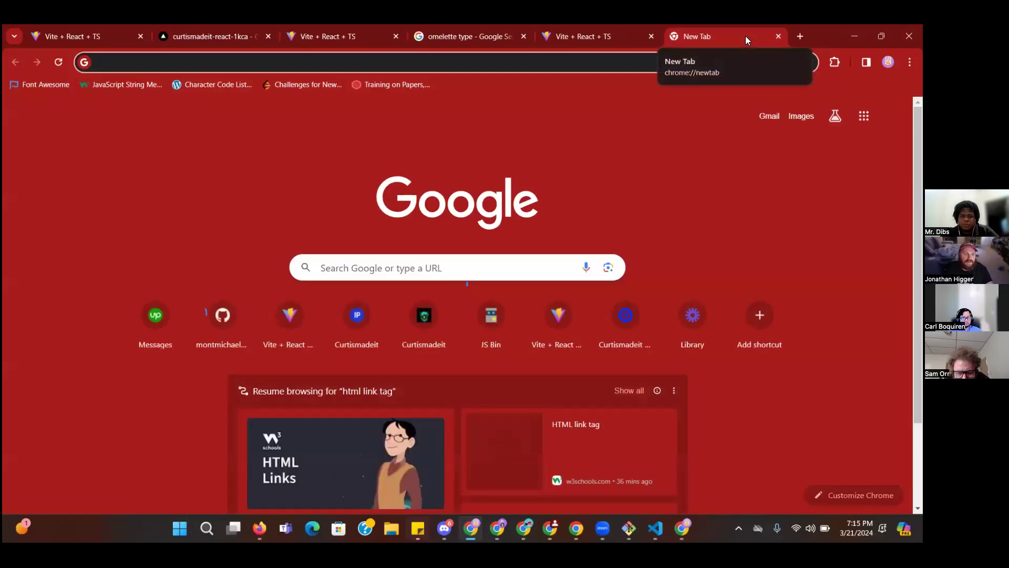
text(blur image)
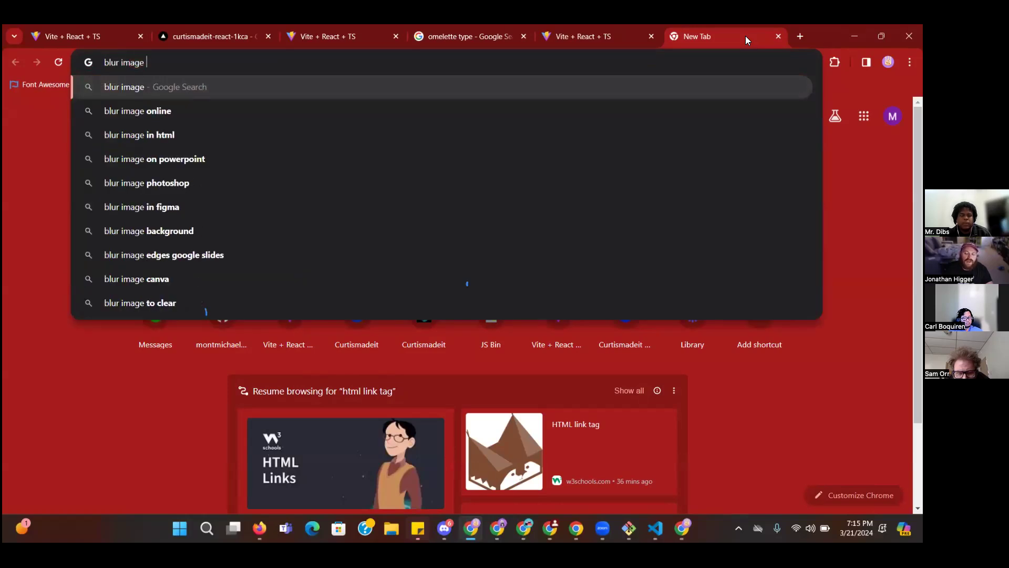
key(BackSpace)
key(BackSpace)
key(BackSpace)
key(BackSpace)
key(BackSpace)
key(BackSpace)
key(BackSpace)
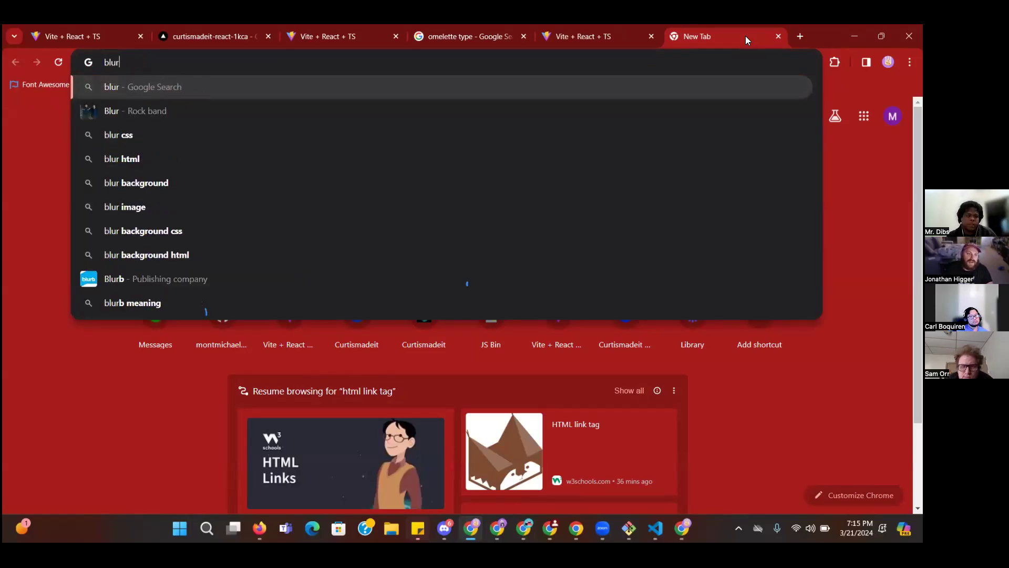
text(b)
key(BackSpace)
text(bac)
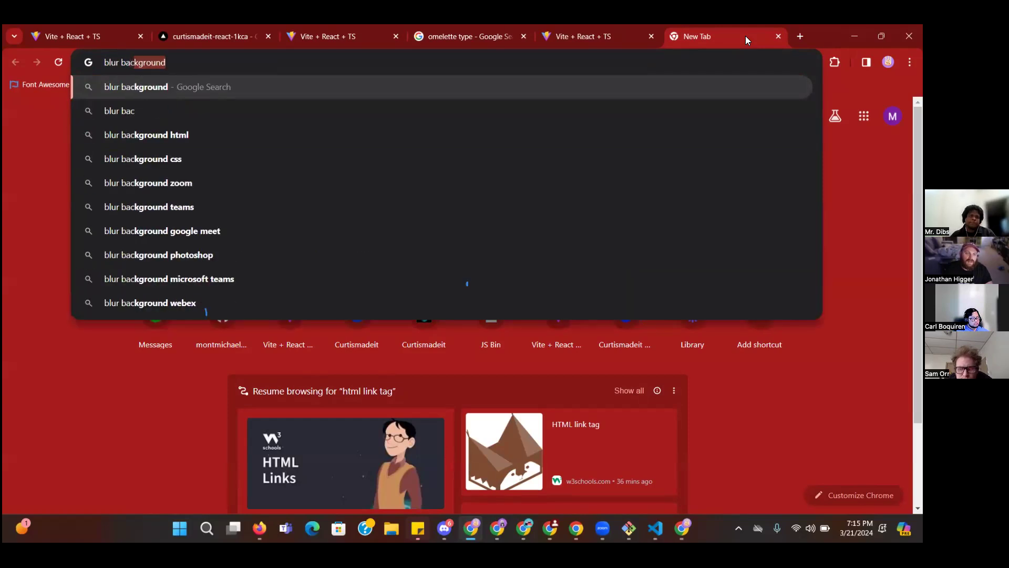
text(kground image css)
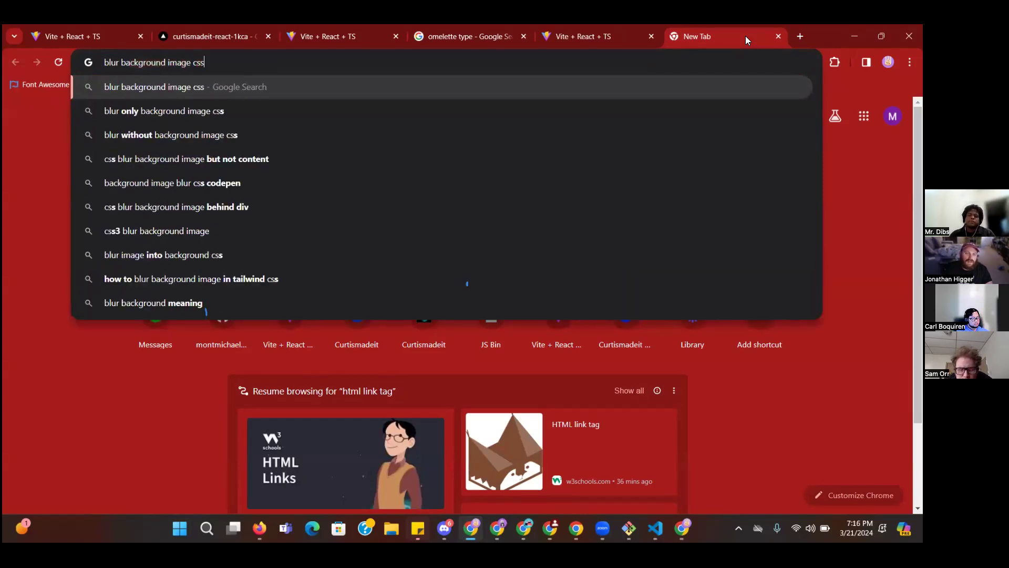
key(Return)
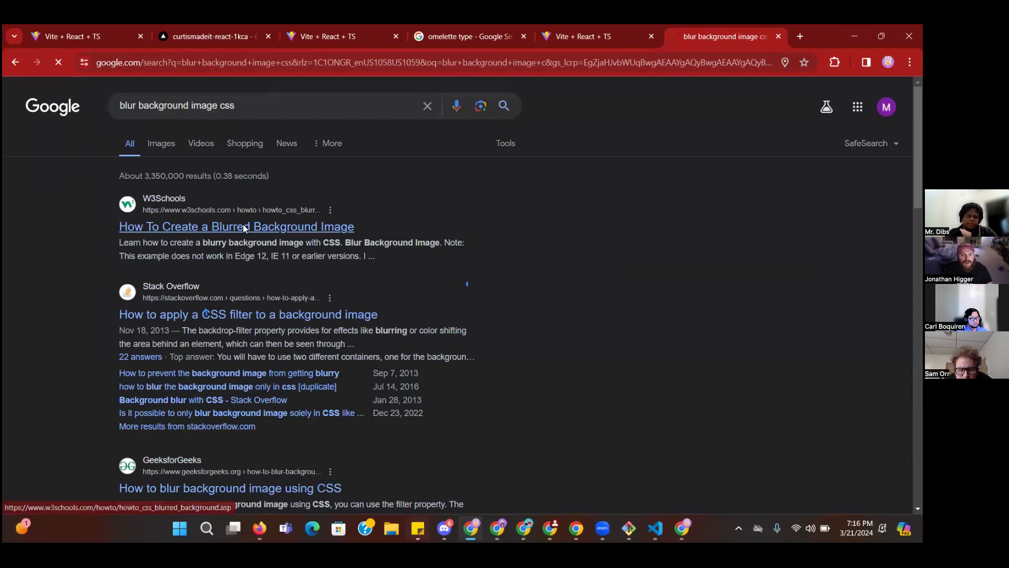
Step: Read the W3Schools blurred-background HTML and CSS examples, then return to the localhost builds tab
click(243, 225)
scroll(342, 264, down, 3)
scroll(341, 266, down, 7)
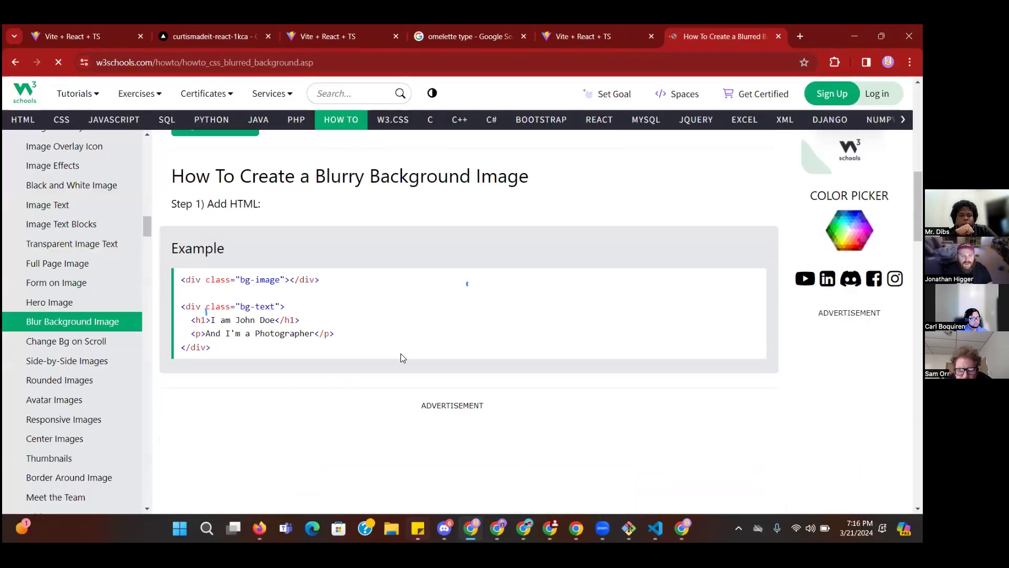
scroll(332, 326, up, 2)
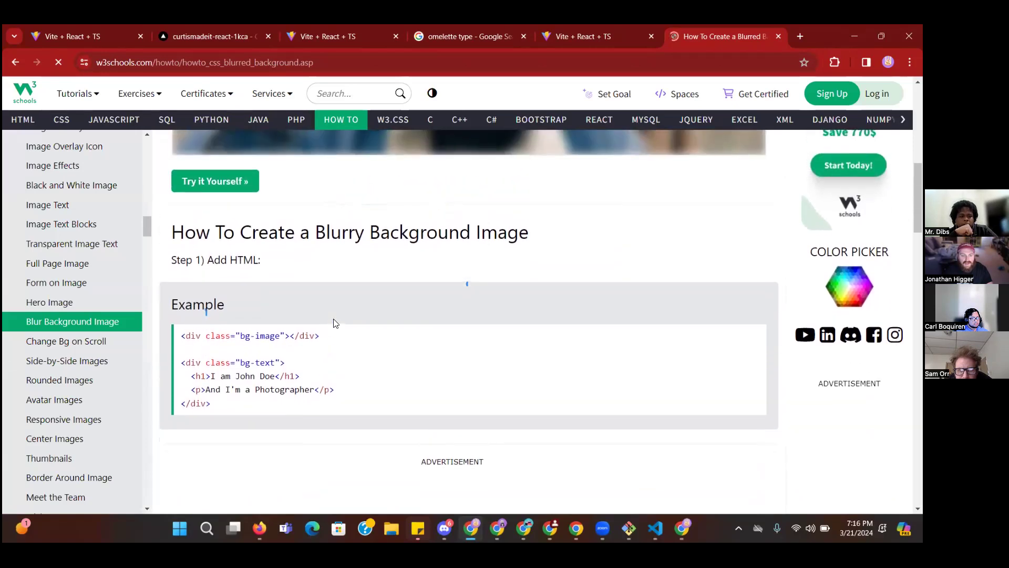
scroll(390, 333, down, 6)
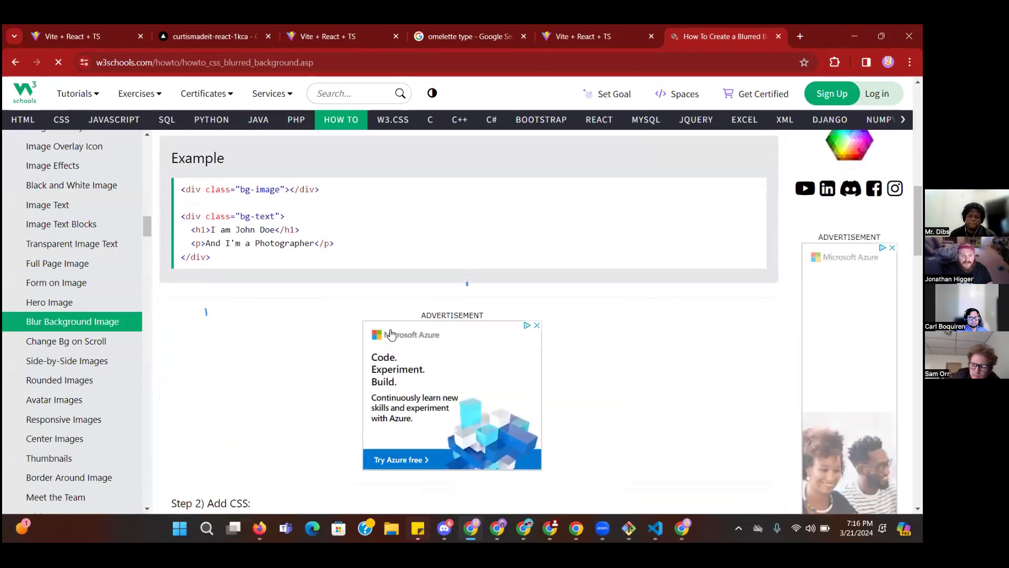
scroll(389, 333, down, 3)
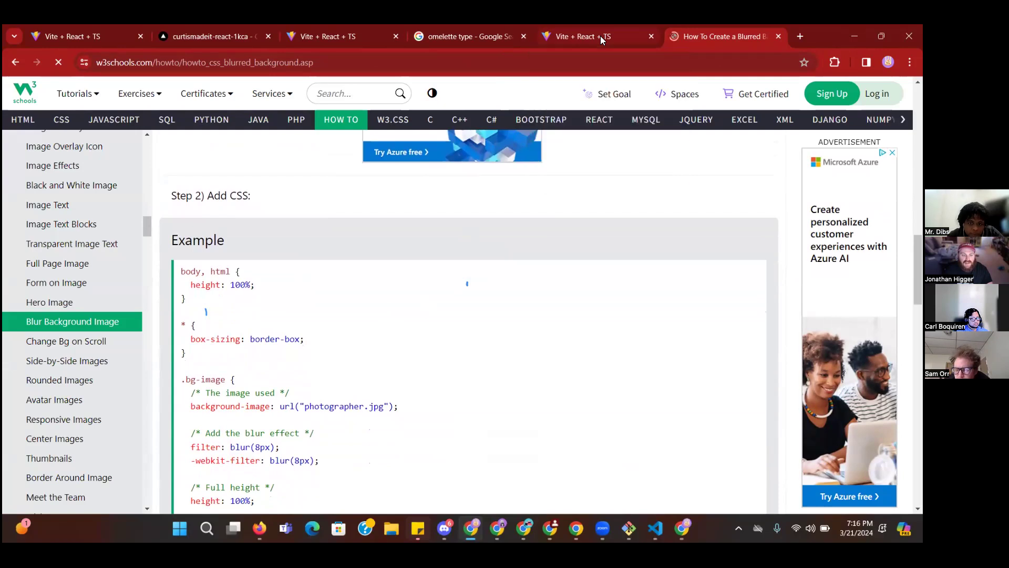
click(601, 37)
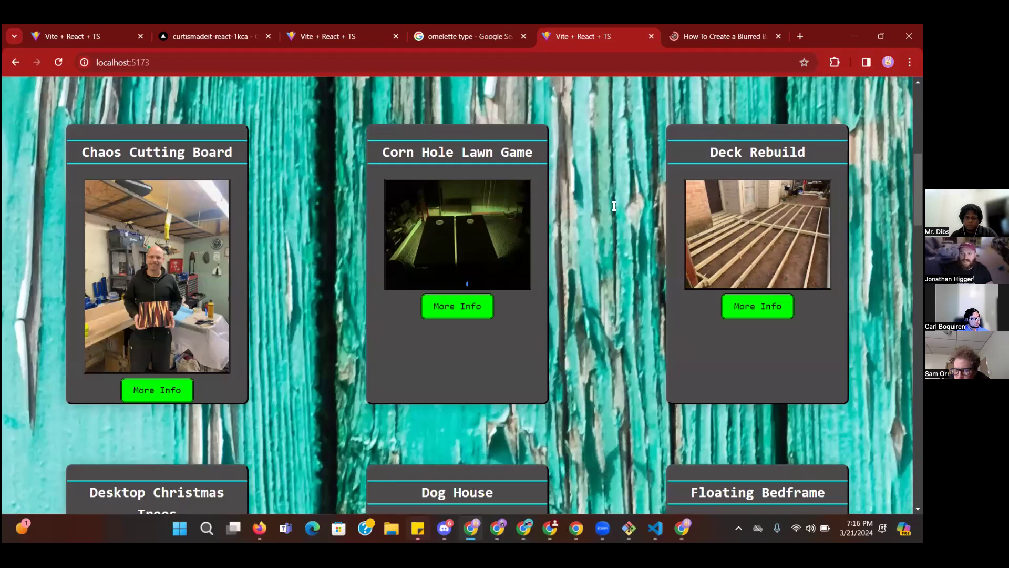
Step: Open DevTools and inspect the builds page's div.flex-container element
key(F12)
click(616, 51)
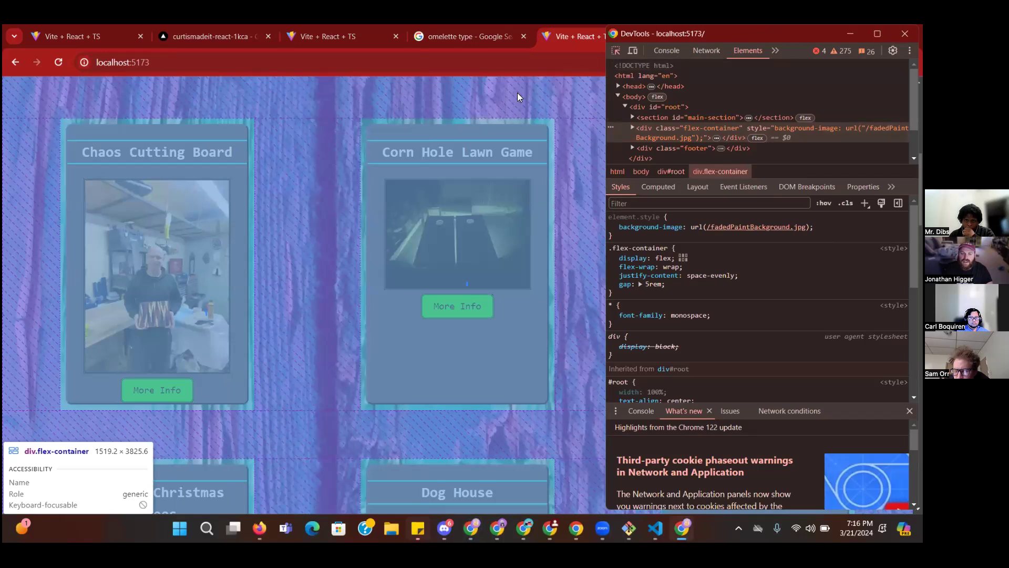
click(562, 98)
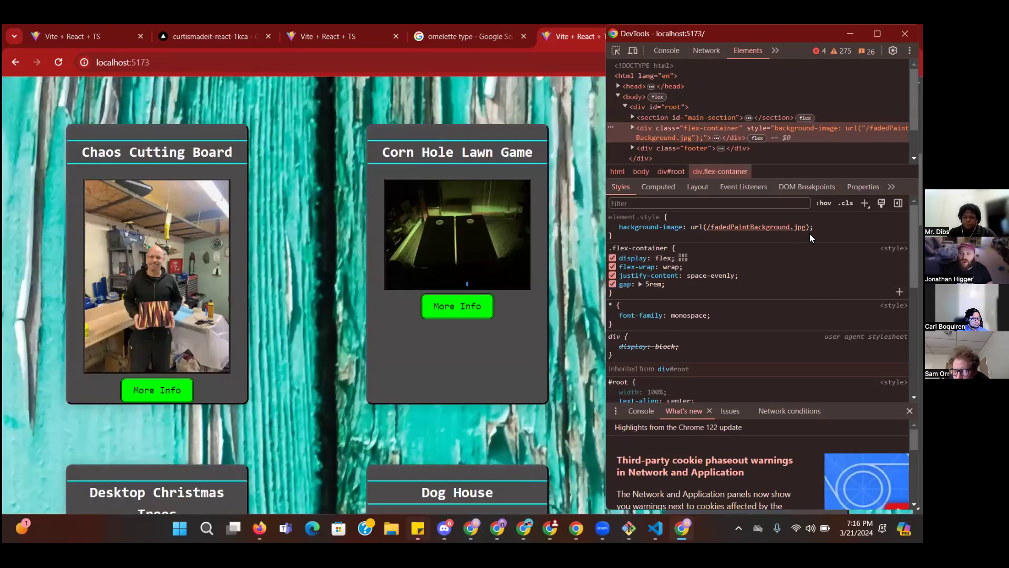
Step: Add an inline filter: blur(12px) property to the flex-container's element.style
click(809, 232)
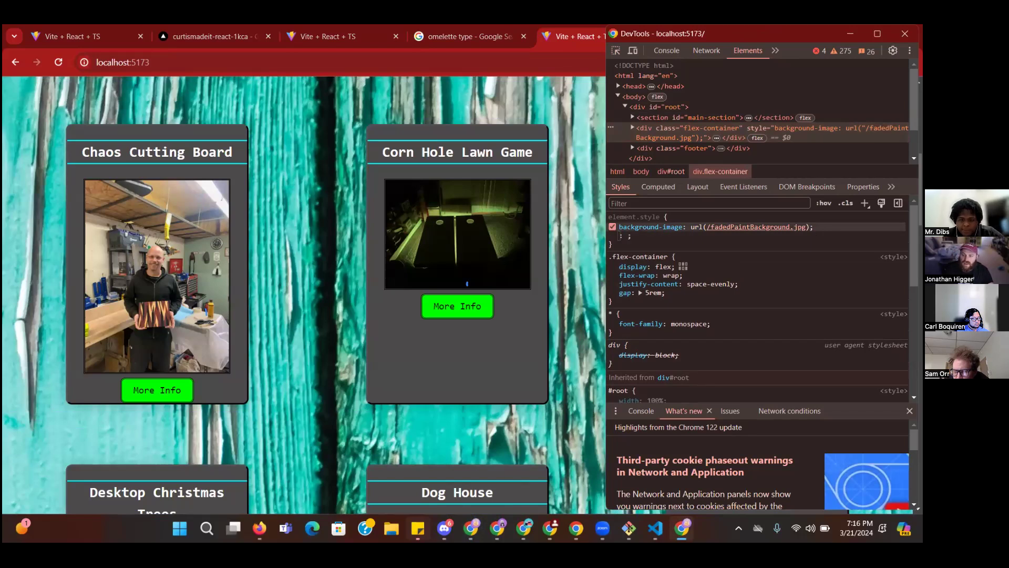
text(filt)
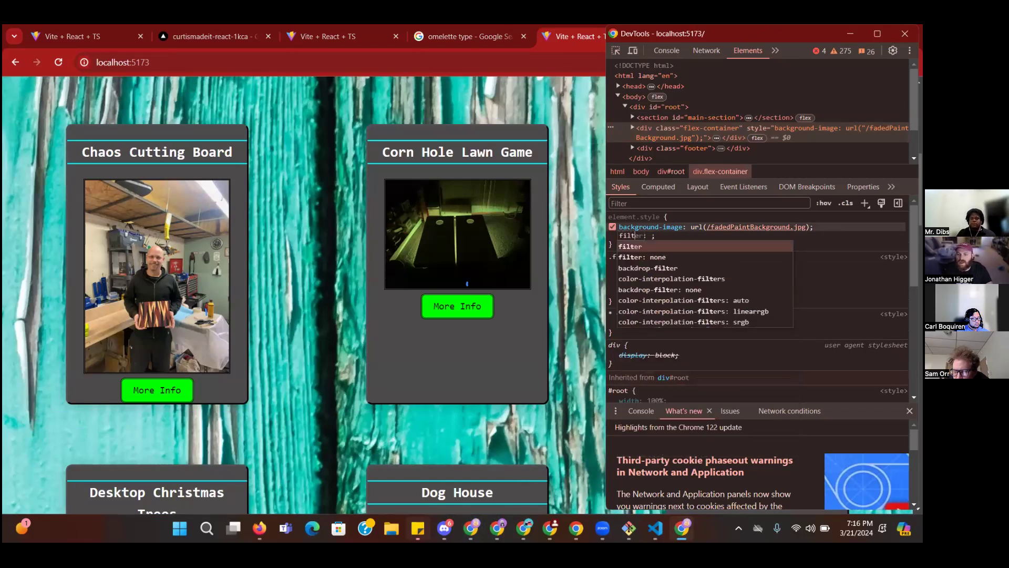
text(er)
key(Escape)
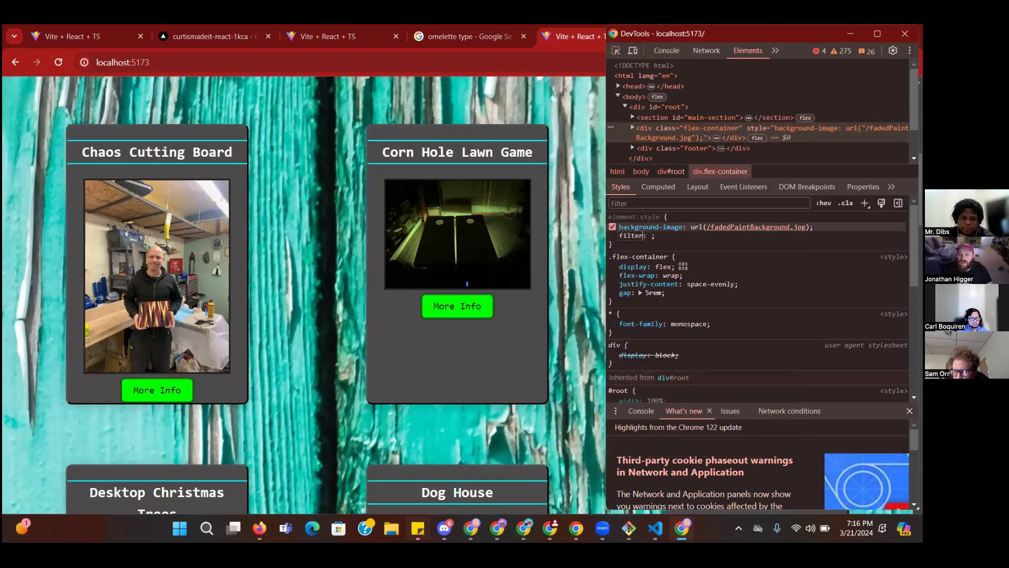
text(blu)
key(Return)
scroll(684, 231, down, 1)
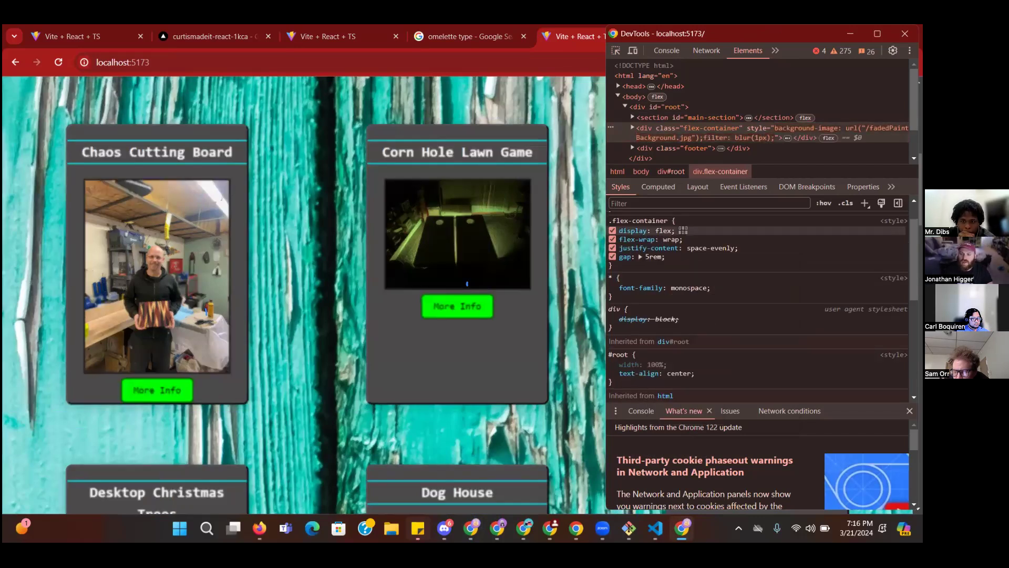
scroll(759, 239, up, 1)
key(BackSpace)
text(12p)
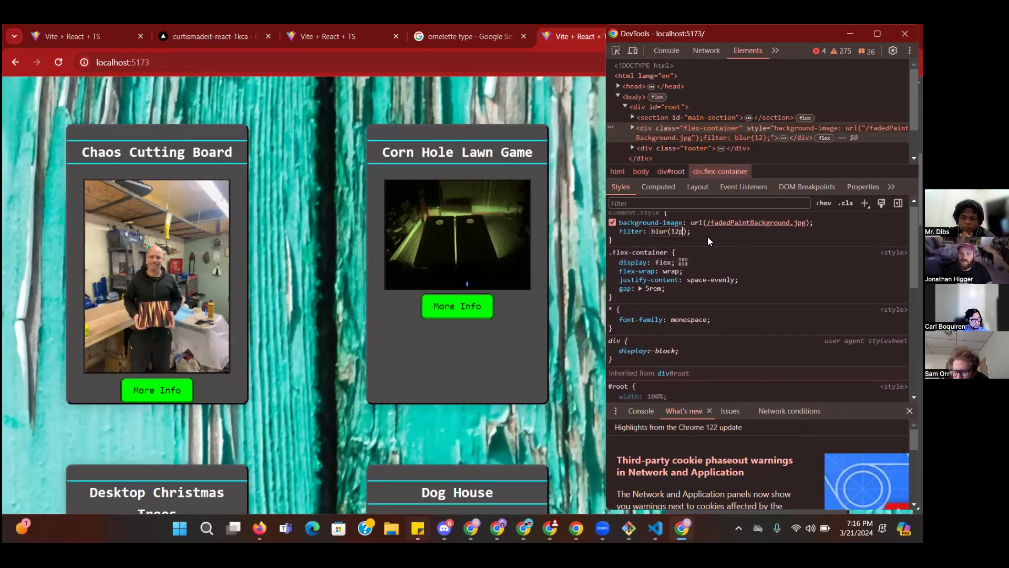
text(x)
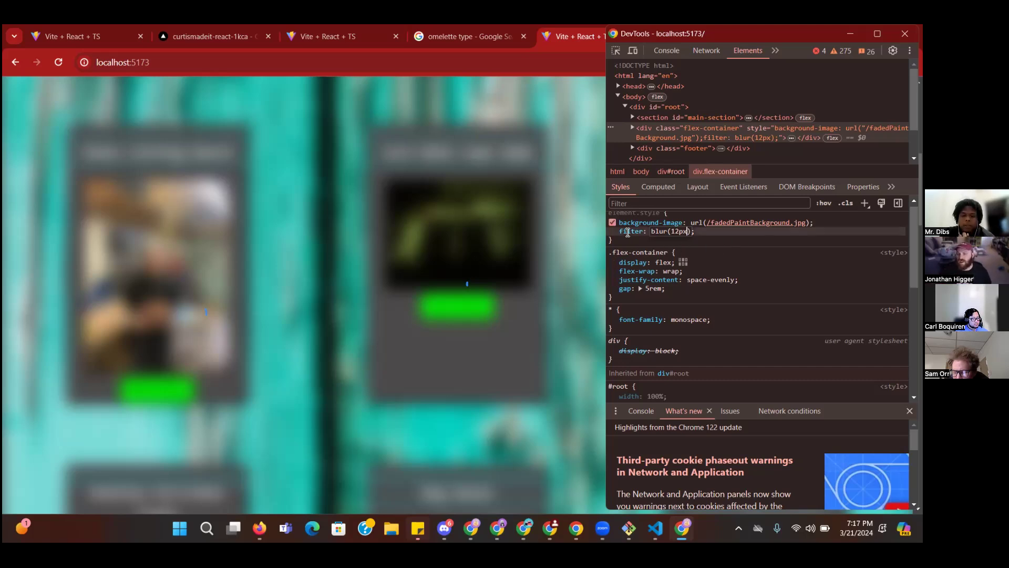
click(613, 231)
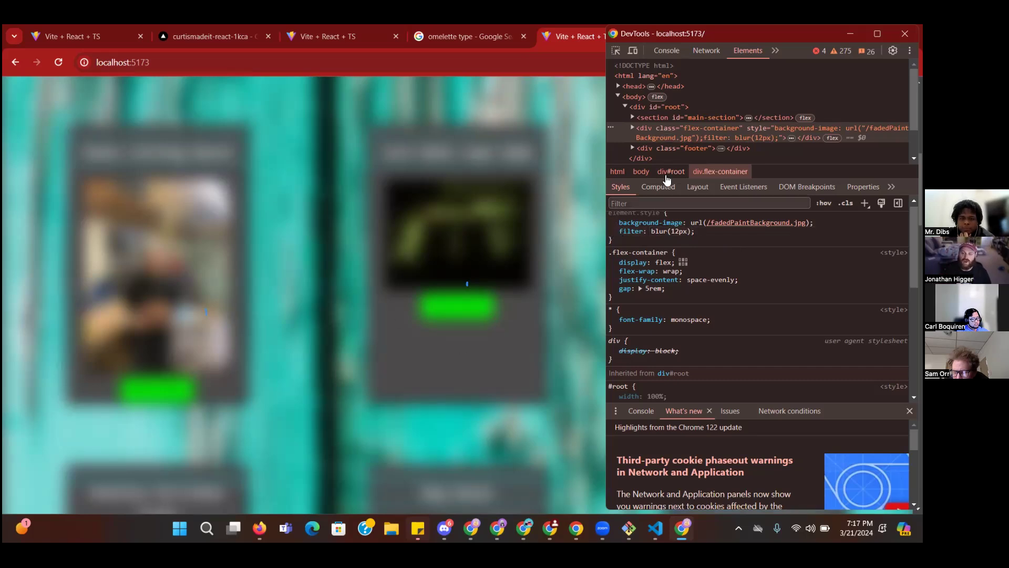
Step: Toggle the blur(12px) filter off, on and off again to compare the grid
click(612, 231)
click(612, 232)
click(613, 232)
scroll(287, 372, down, 2)
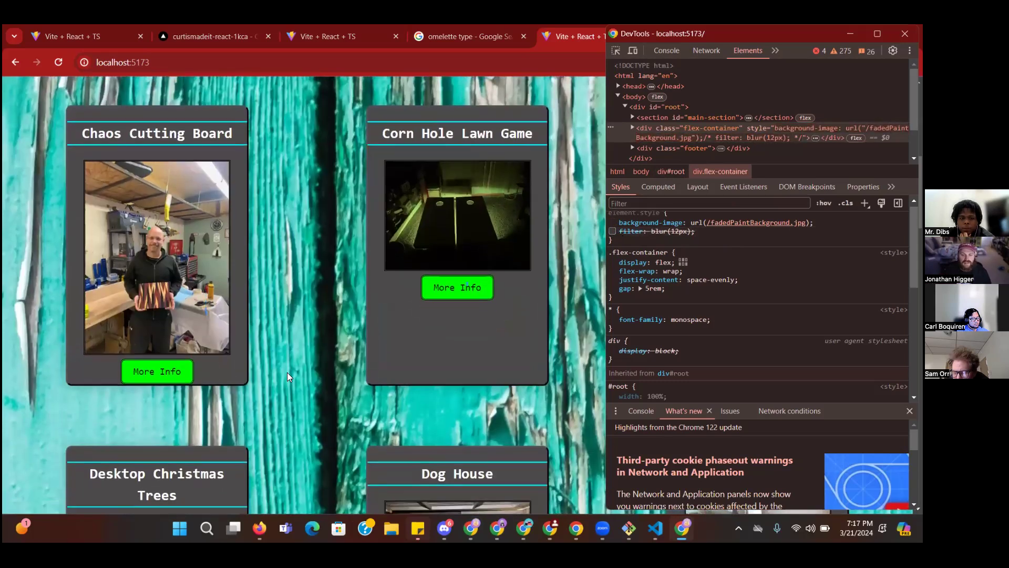
scroll(307, 369, down, 7)
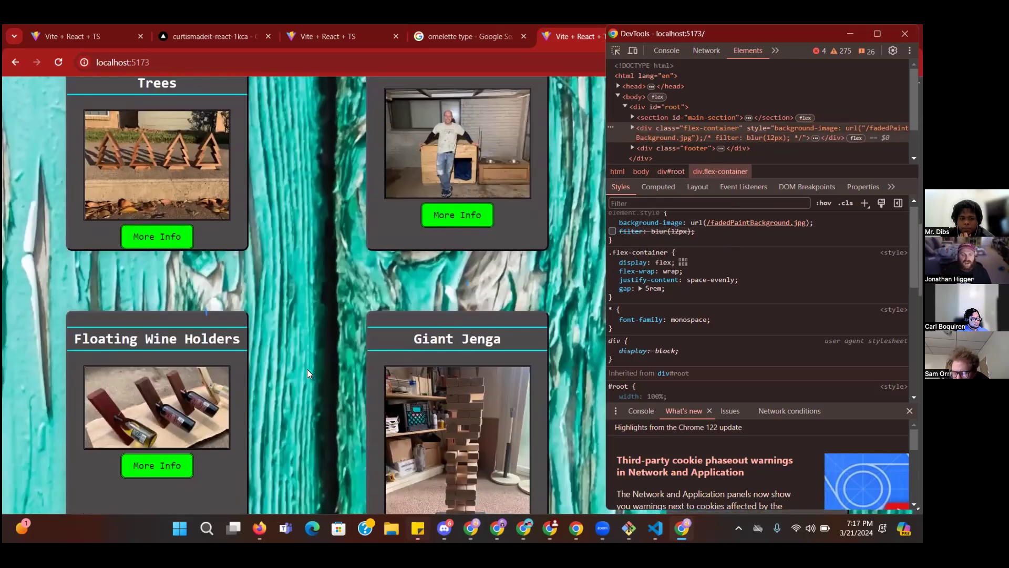
scroll(307, 369, down, 3)
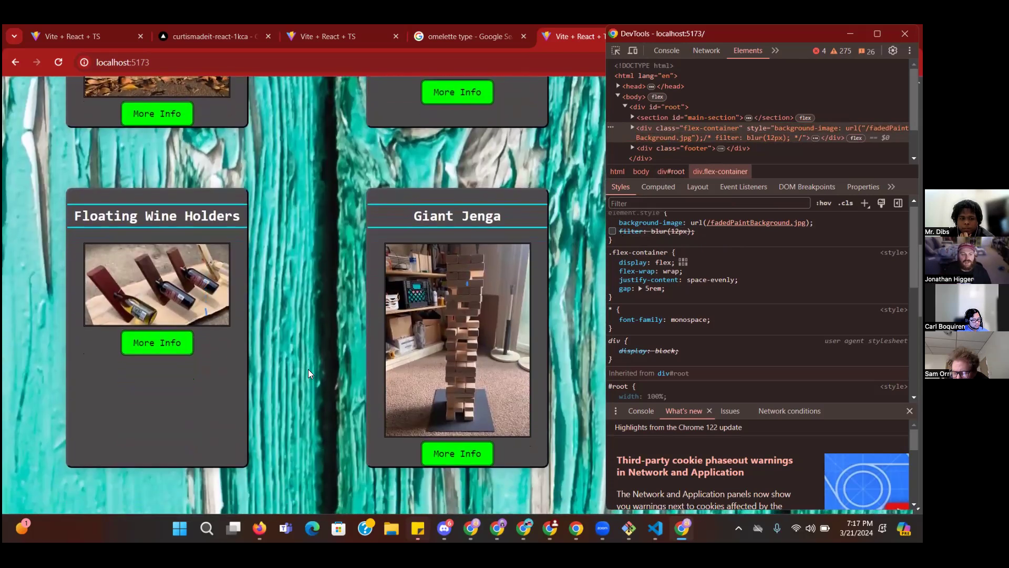
scroll(357, 342, down, 4)
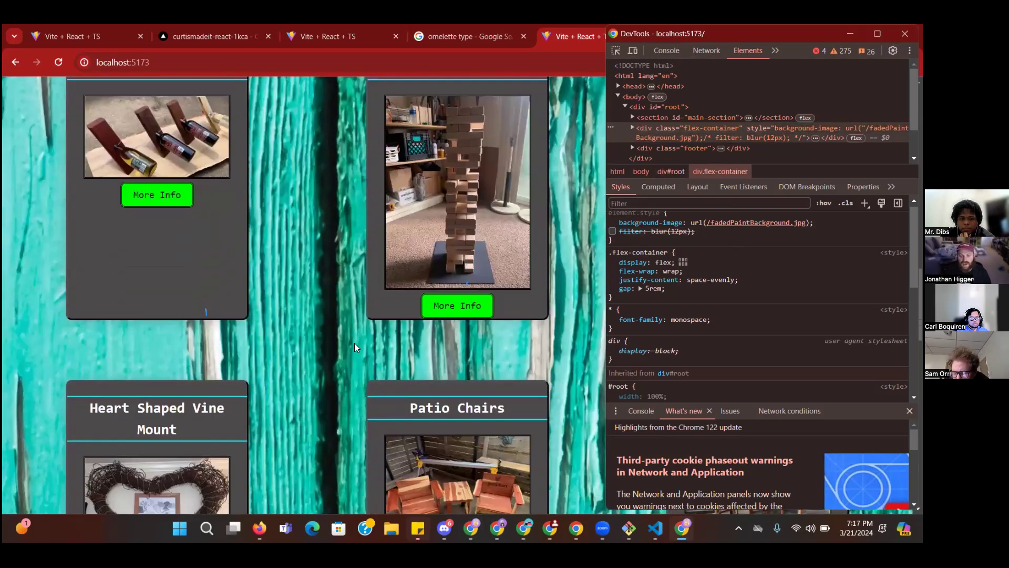
scroll(354, 343, down, 8)
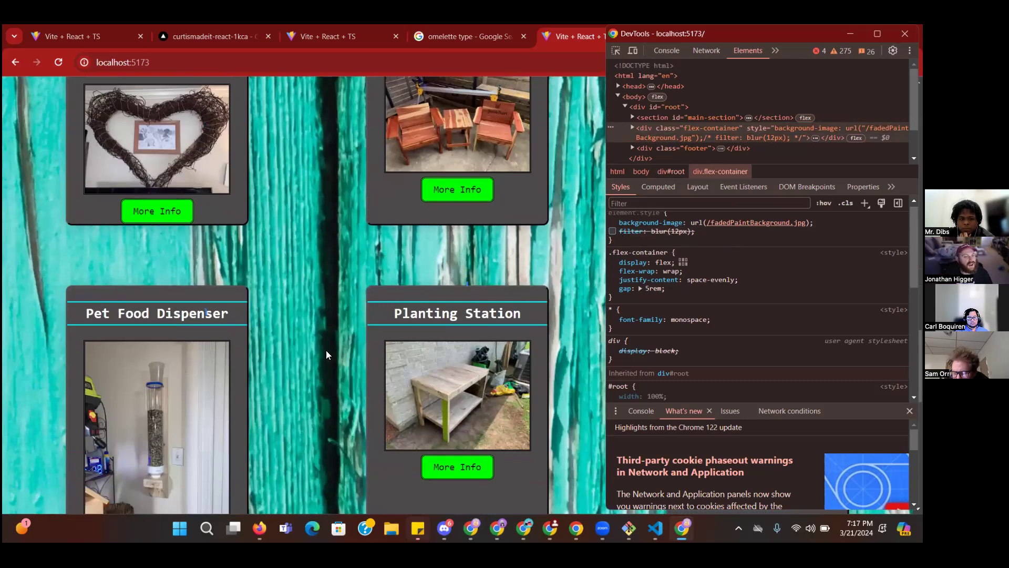
scroll(238, 280, up, 4)
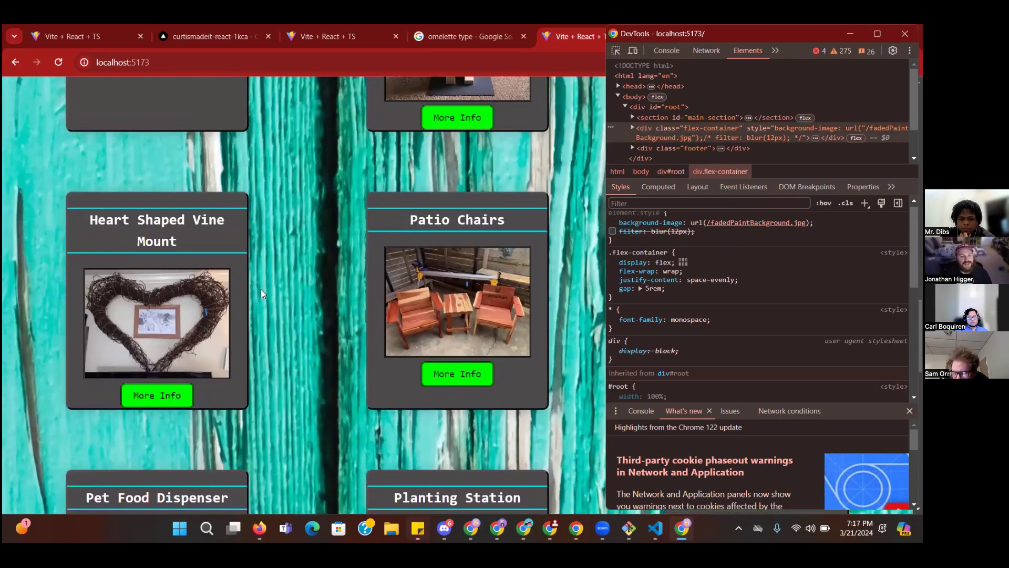
scroll(270, 307, down, 3)
scroll(270, 310, down, 4)
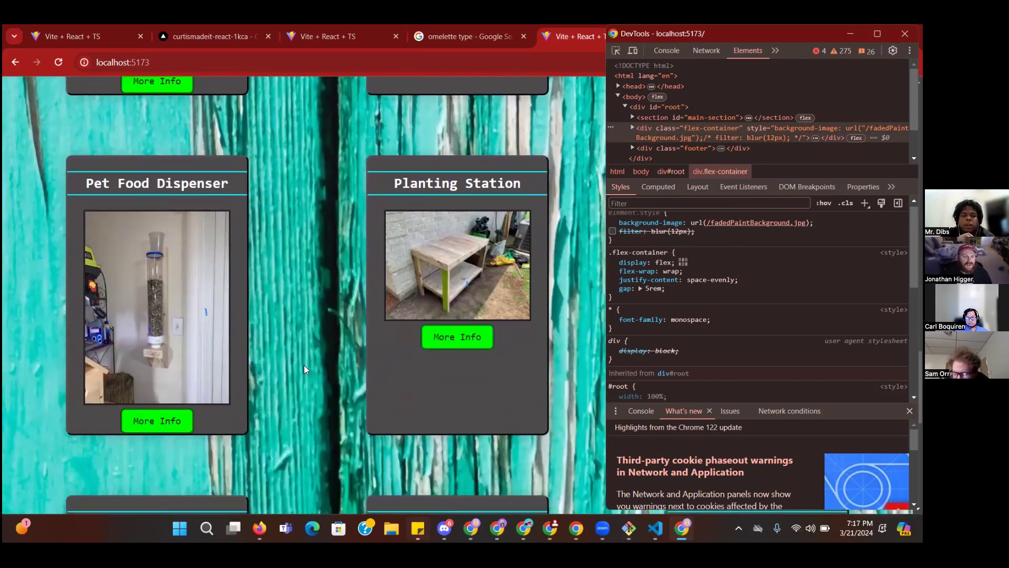
scroll(303, 365, down, 11)
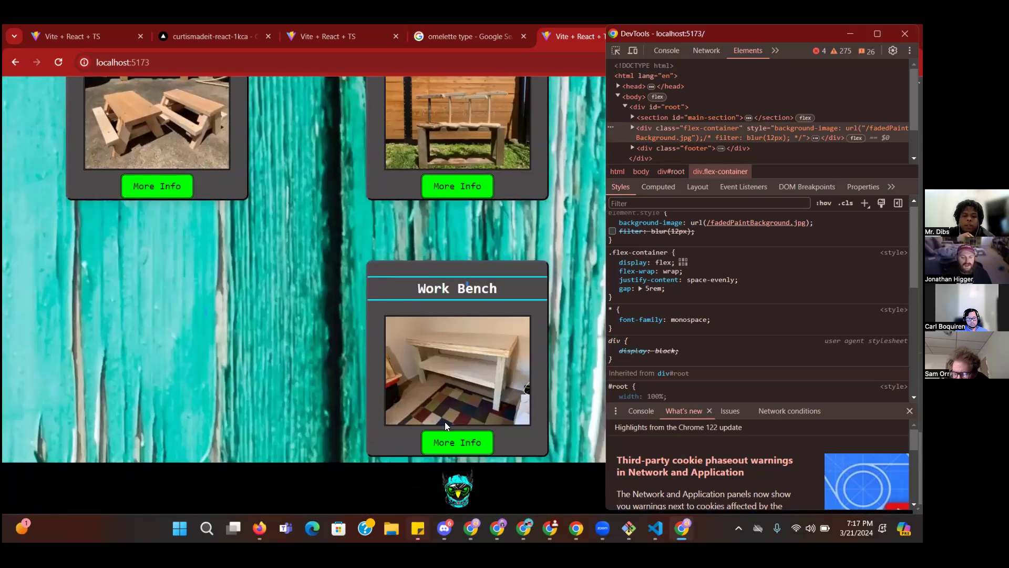
click(456, 443)
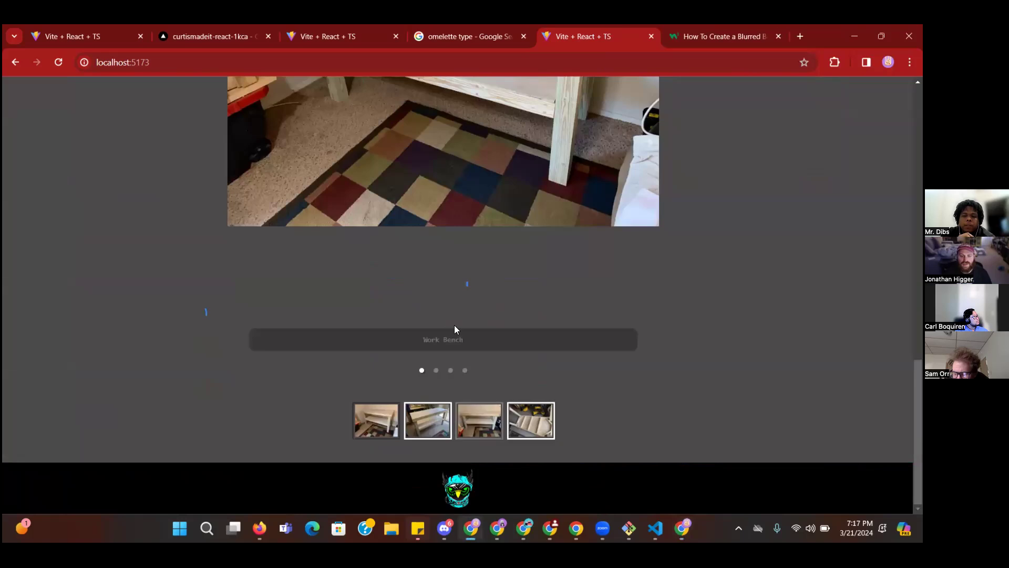
scroll(448, 319, up, 5)
scroll(441, 314, up, 10)
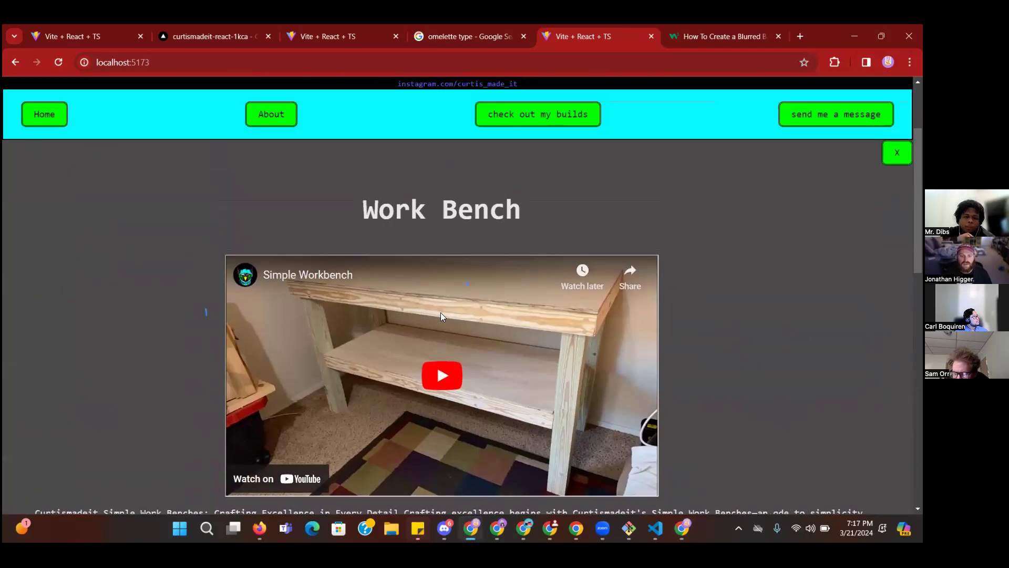
scroll(441, 315, down, 2)
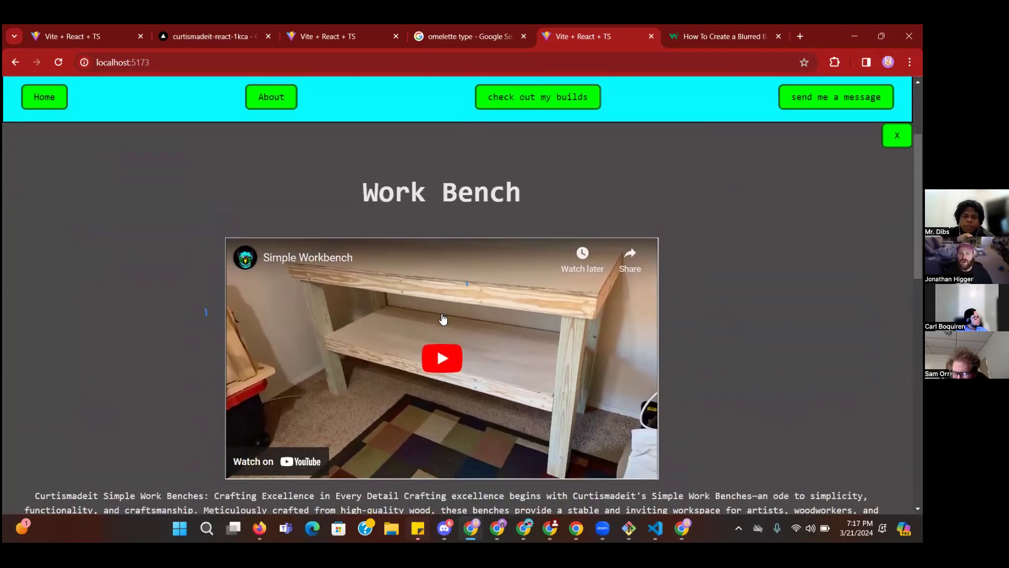
scroll(444, 318, up, 3)
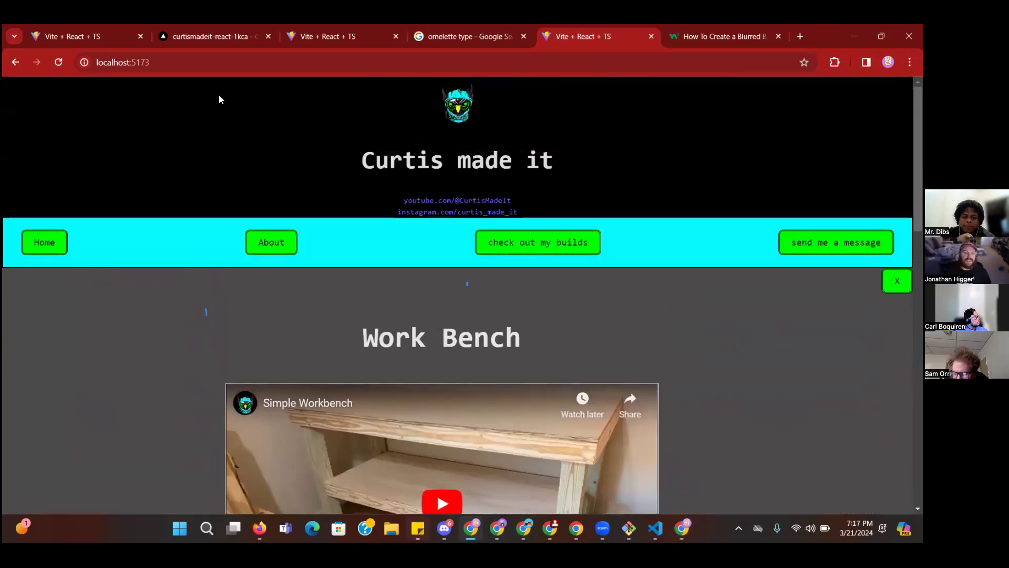
scroll(461, 180, down, 3)
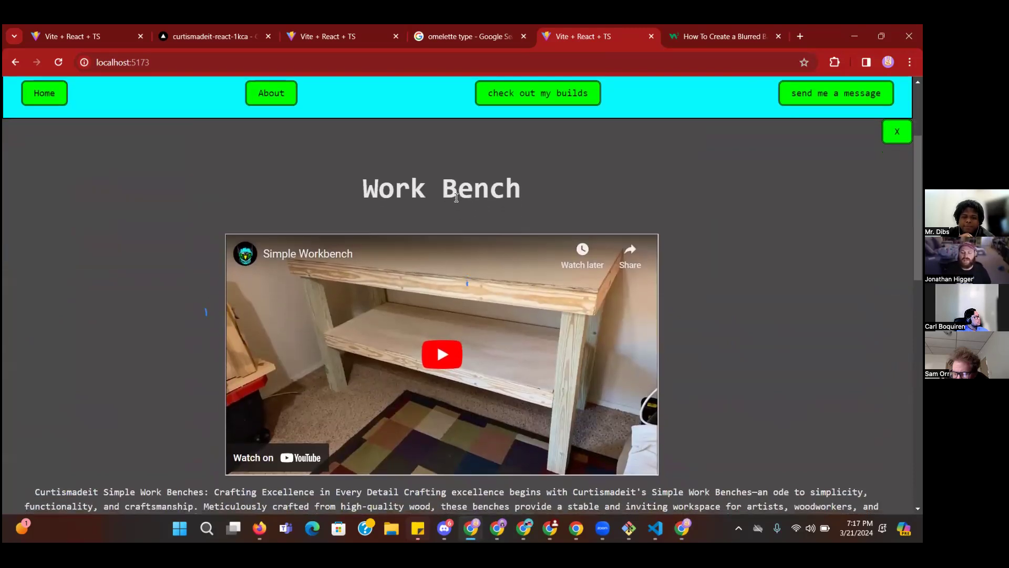
scroll(454, 198, down, 2)
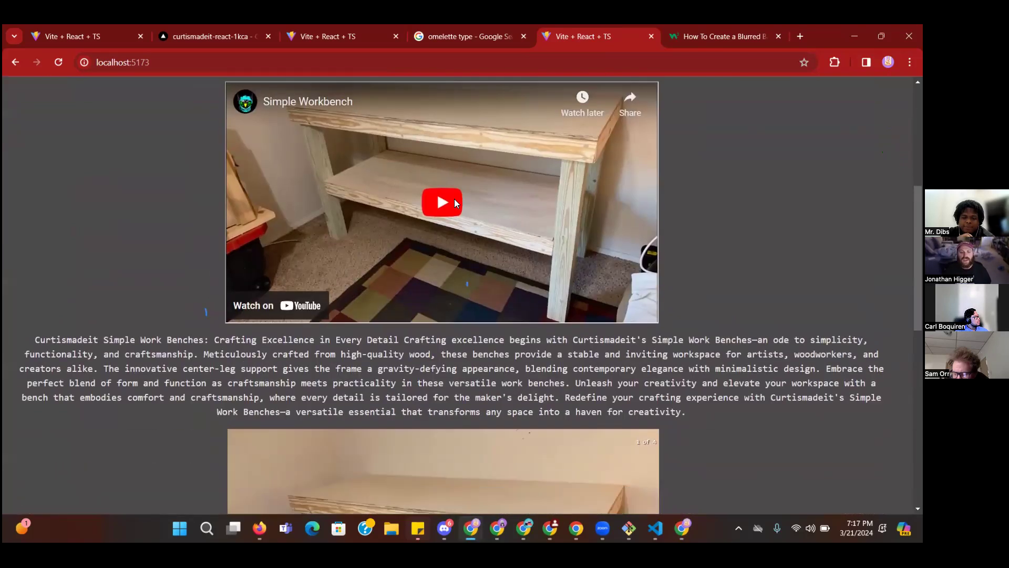
scroll(452, 202, up, 5)
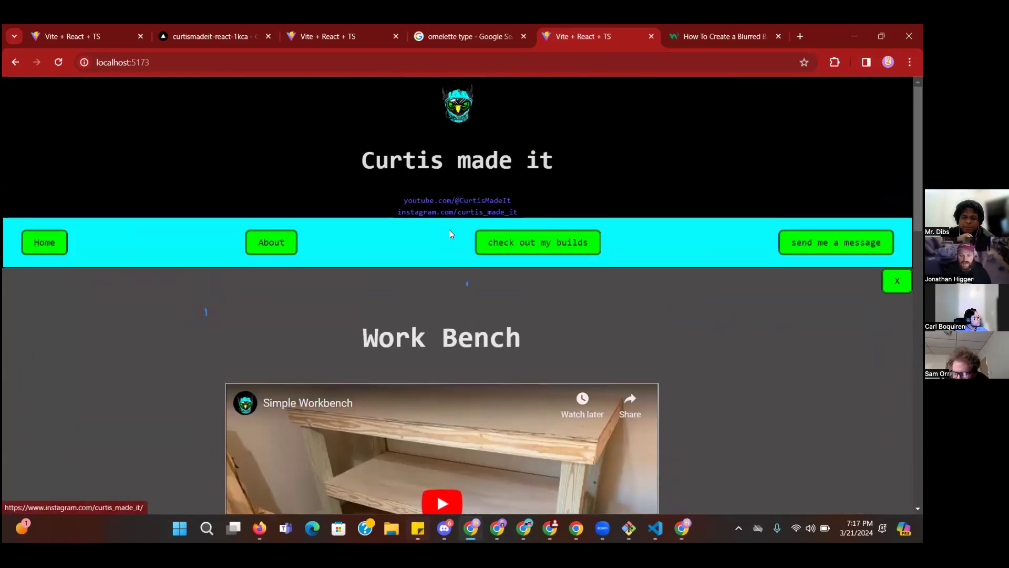
scroll(450, 235, down, 2)
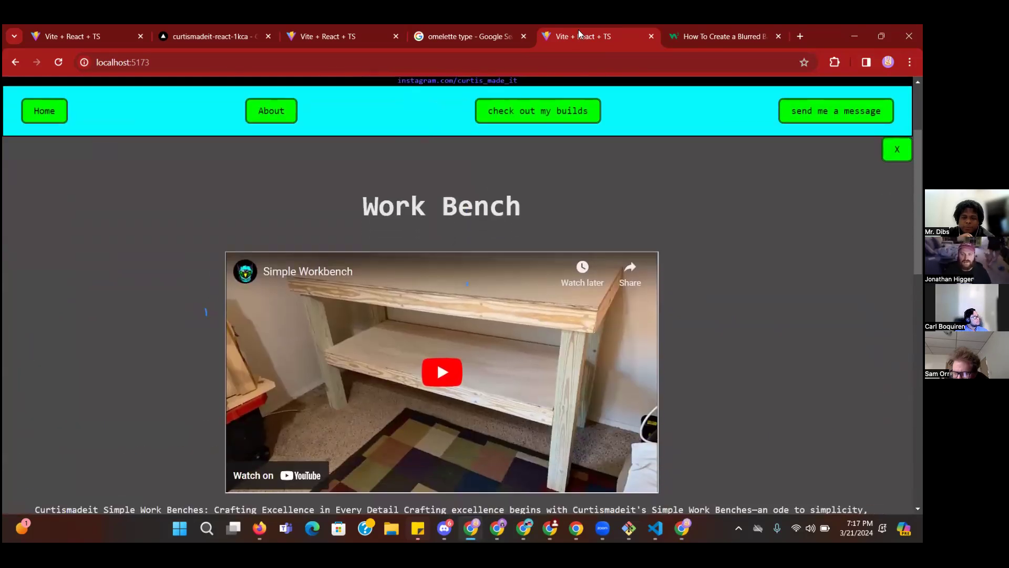
scroll(563, 226, down, 1)
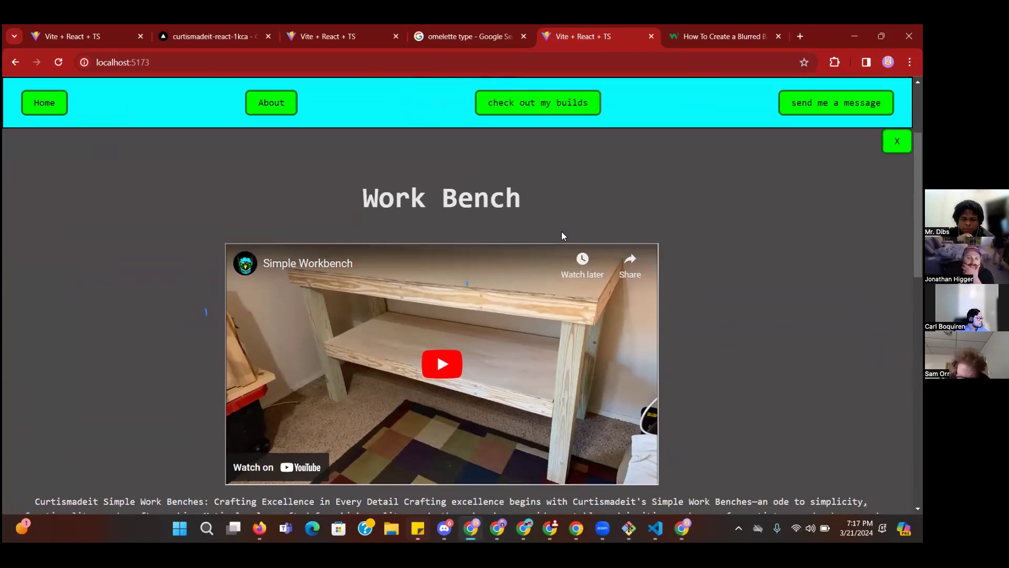
scroll(561, 235, down, 1)
drag(378, 181, 529, 177)
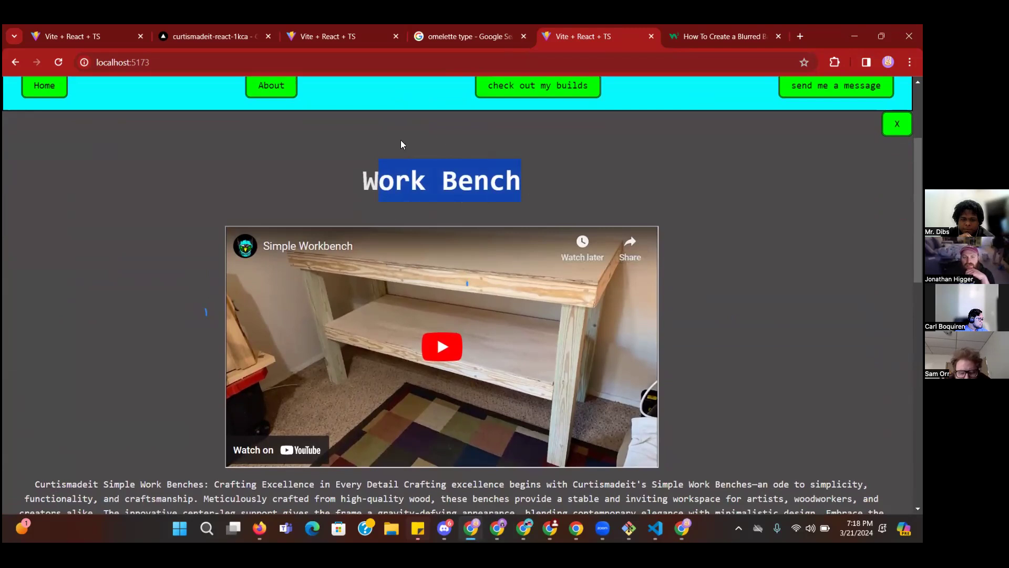
scroll(429, 205, down, 3)
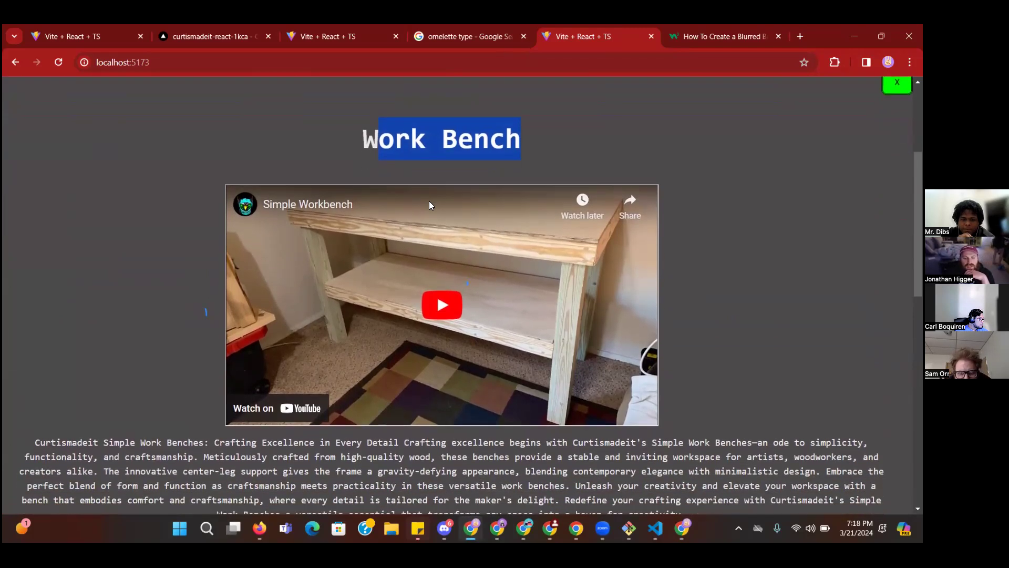
scroll(429, 205, down, 4)
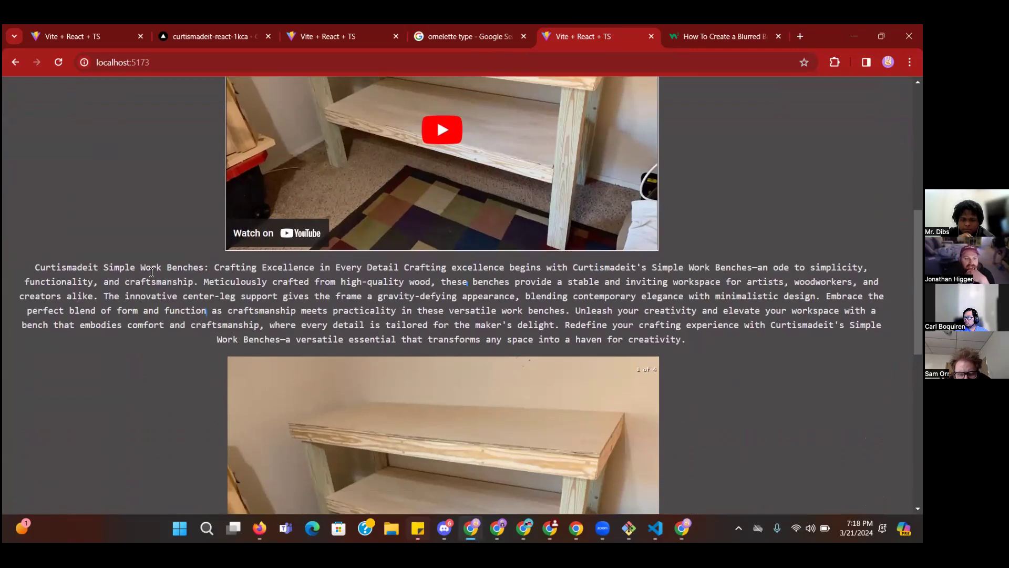
drag(151, 272, 310, 330)
scroll(310, 330, down, 2)
click(321, 267)
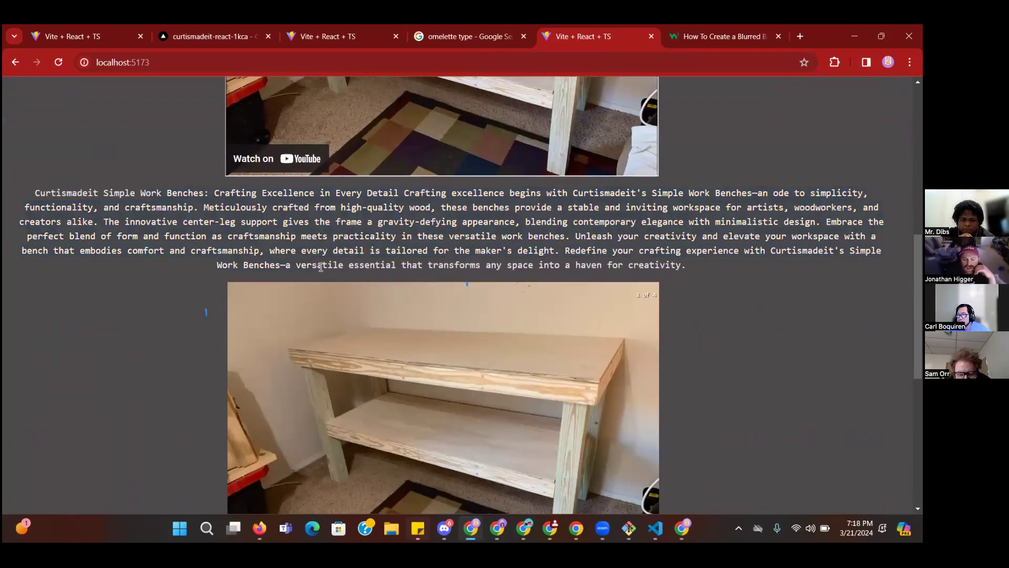
scroll(406, 249, down, 7)
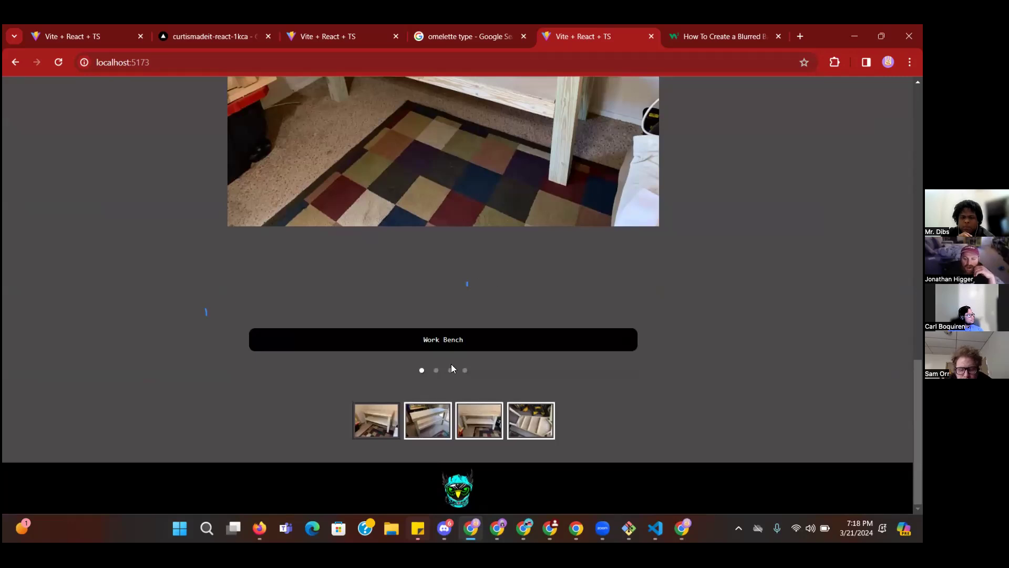
scroll(450, 361, up, 6)
scroll(460, 379, down, 5)
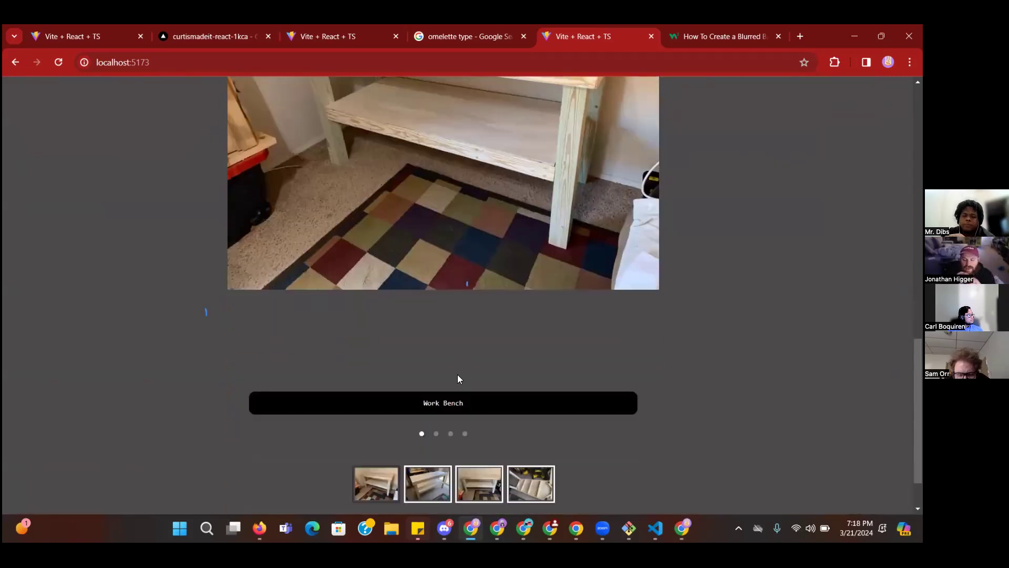
scroll(495, 327, up, 5)
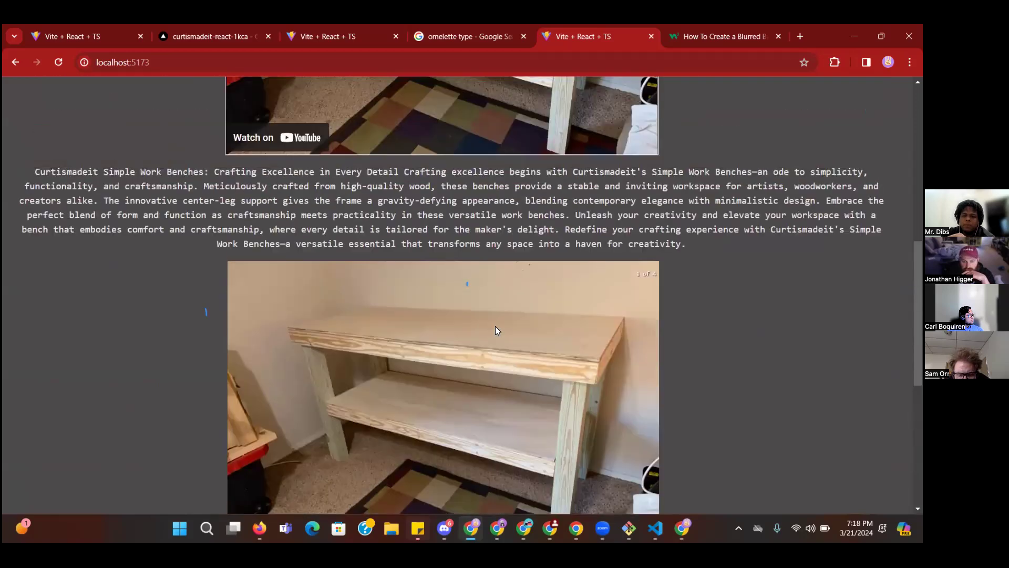
scroll(496, 328, up, 9)
scroll(497, 327, down, 7)
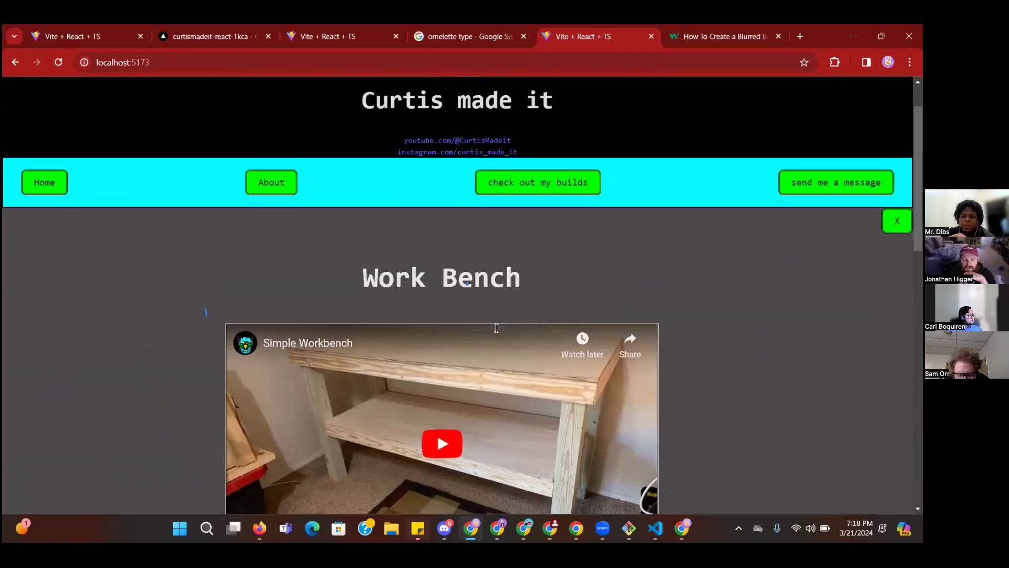
scroll(497, 328, up, 7)
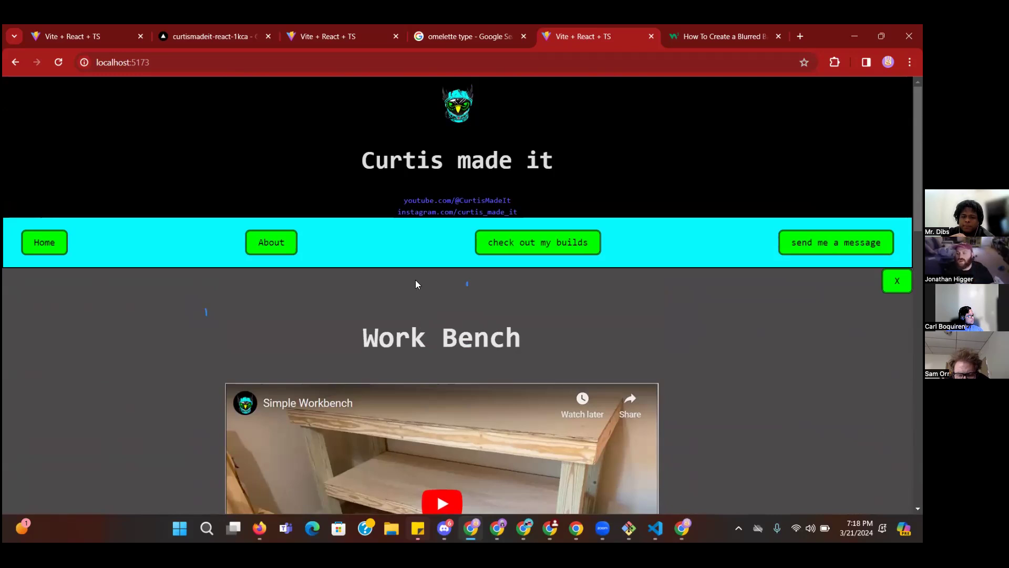
scroll(415, 312, down, 12)
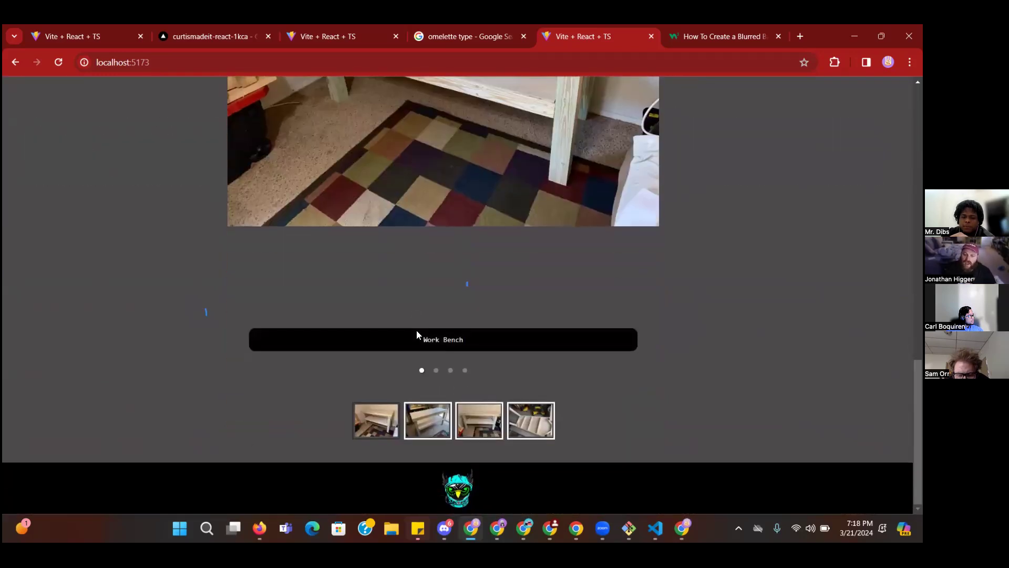
scroll(431, 321, up, 10)
scroll(449, 315, down, 10)
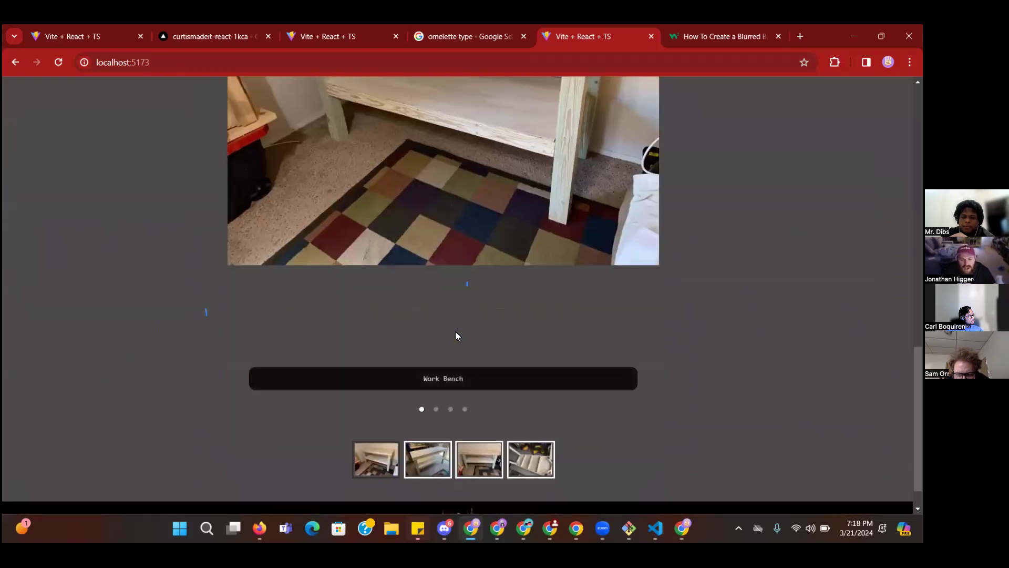
Step: Step the Work Bench carousel through photos 2, 3 and 4
click(436, 410)
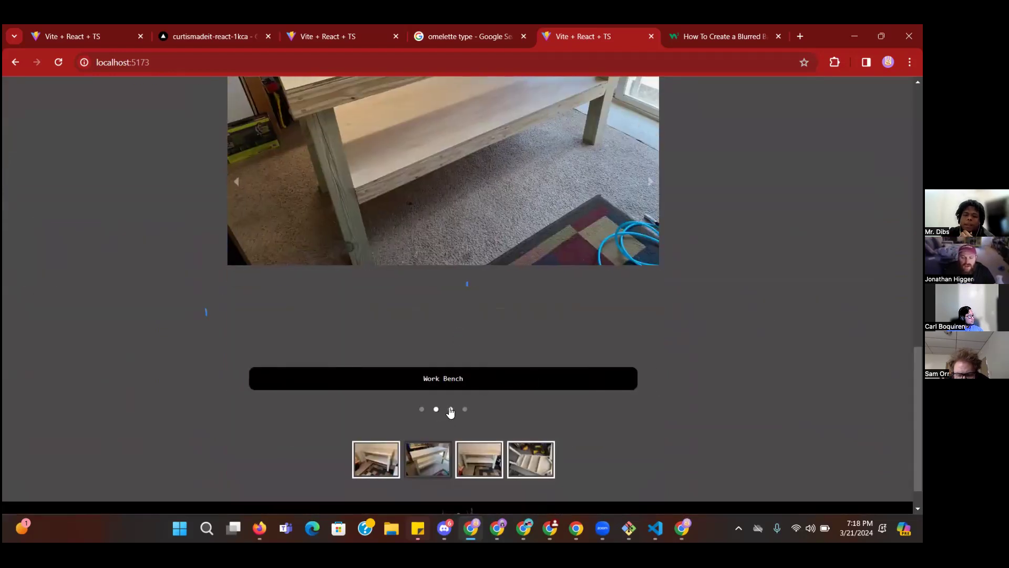
click(450, 410)
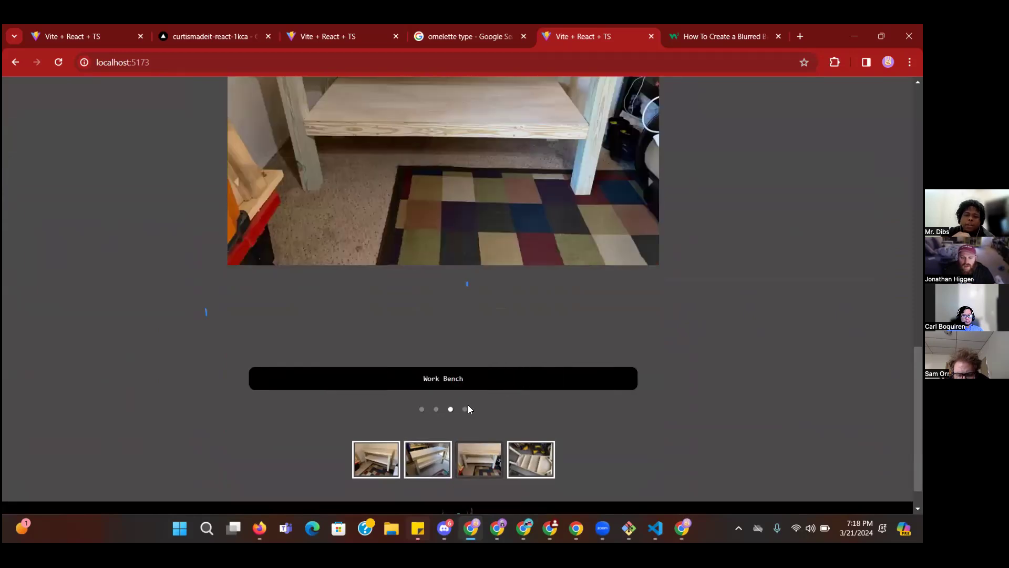
click(465, 410)
scroll(468, 347, up, 10)
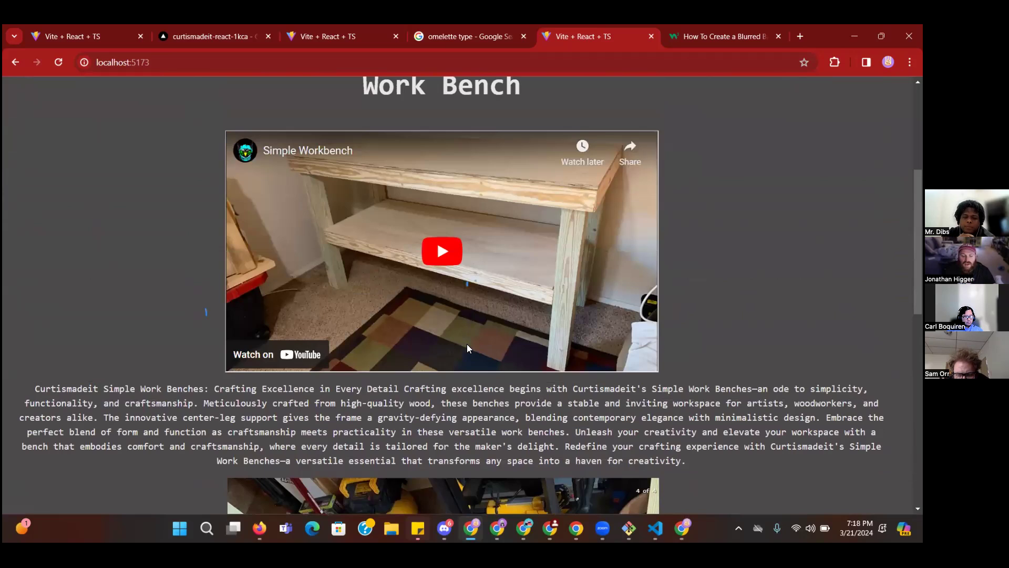
scroll(467, 348, down, 1)
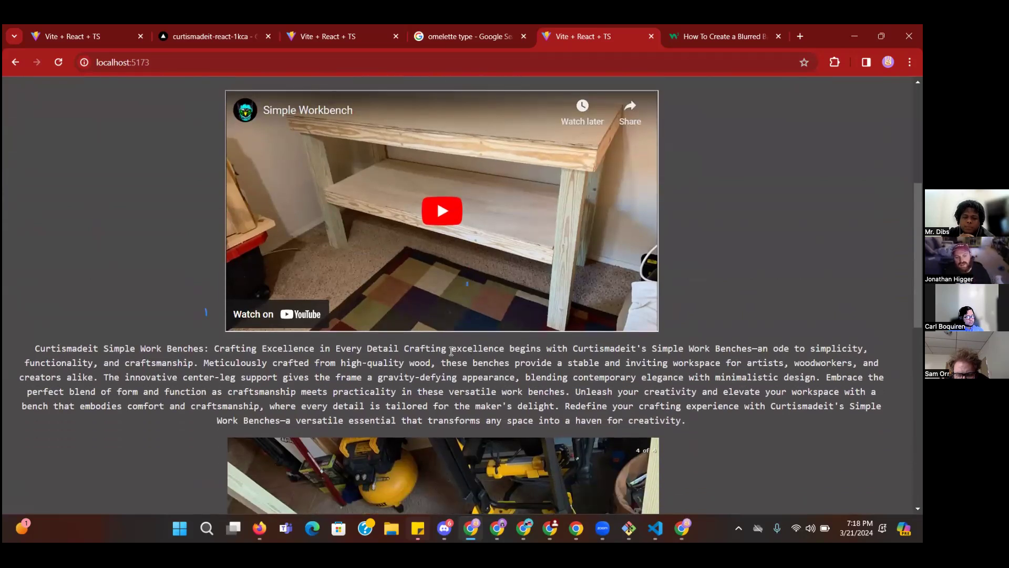
scroll(262, 281, up, 4)
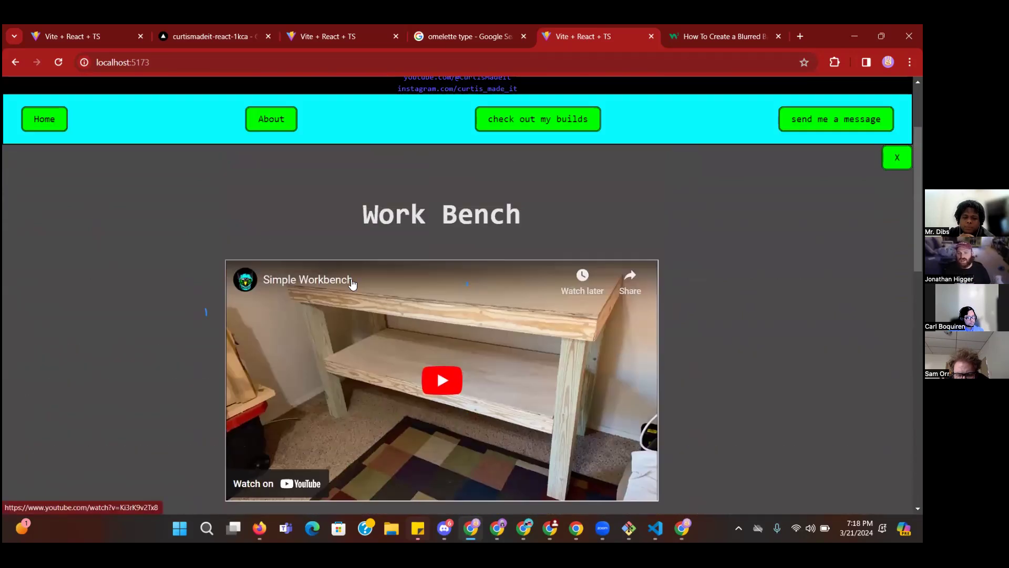
scroll(352, 284, down, 8)
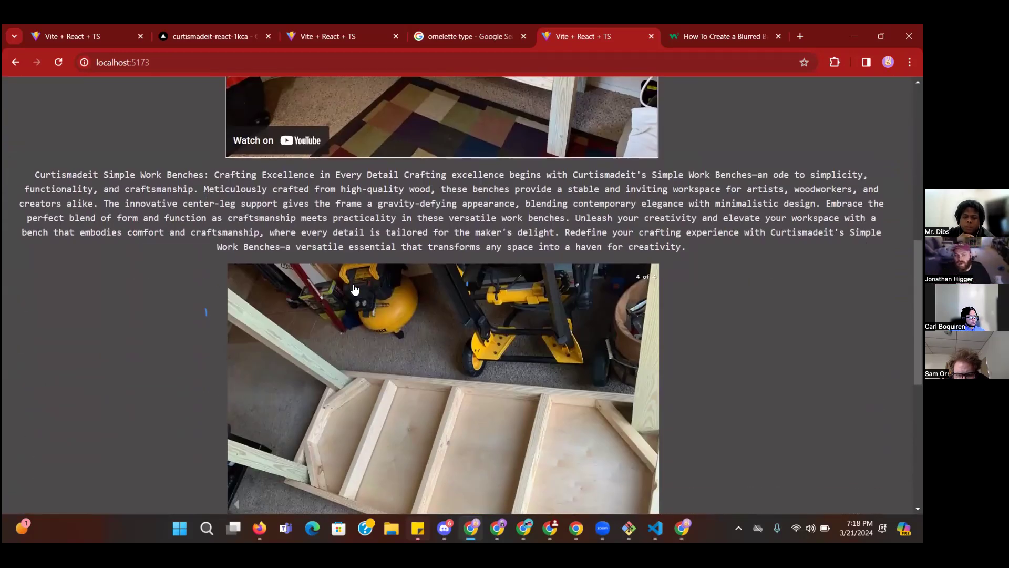
Step: Highlight the Work Bench description paragraph and scroll back up to the page top
drag(55, 174, 436, 221)
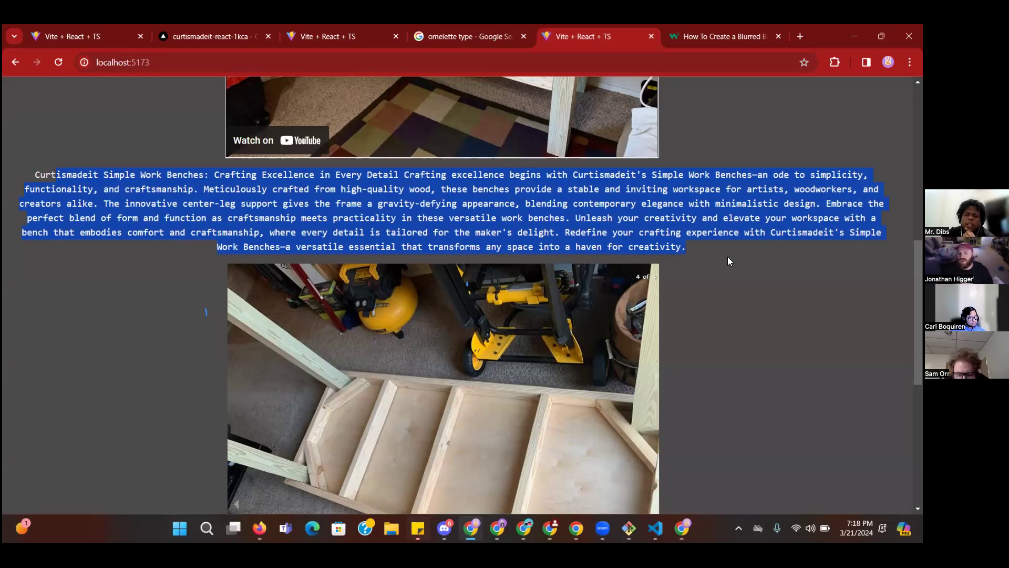
scroll(652, 187, down, 10)
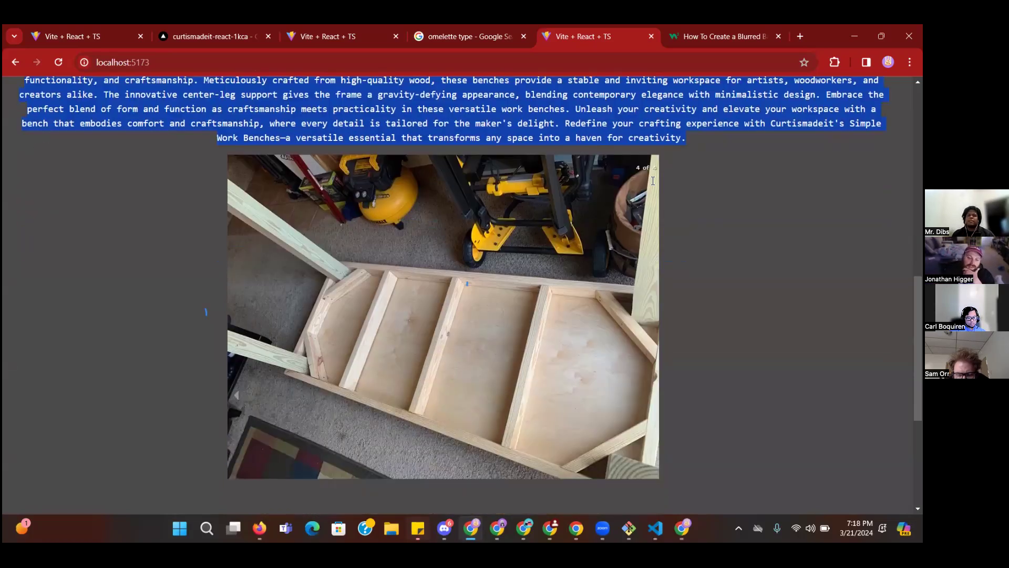
scroll(651, 187, down, 1)
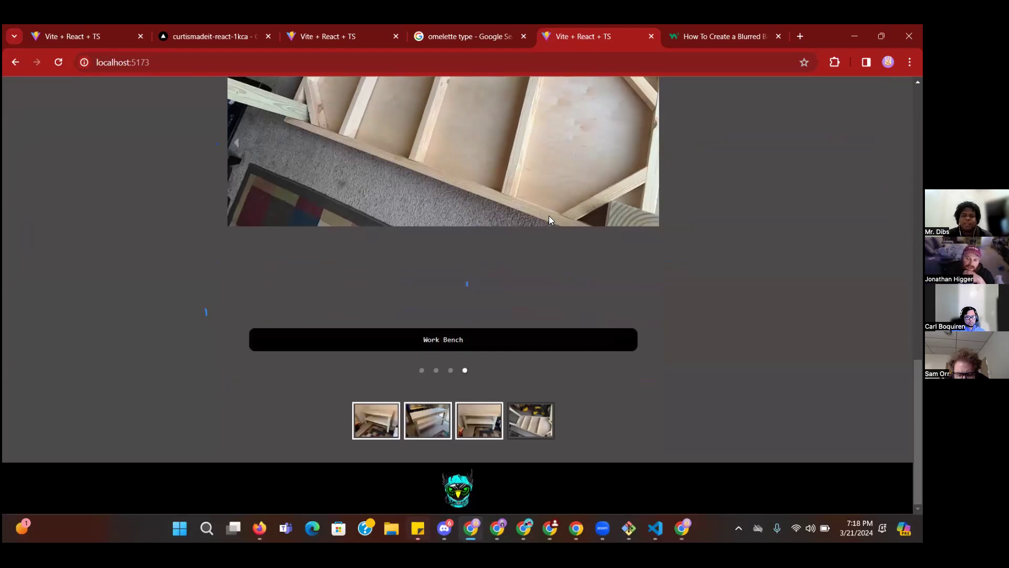
scroll(579, 229, up, 15)
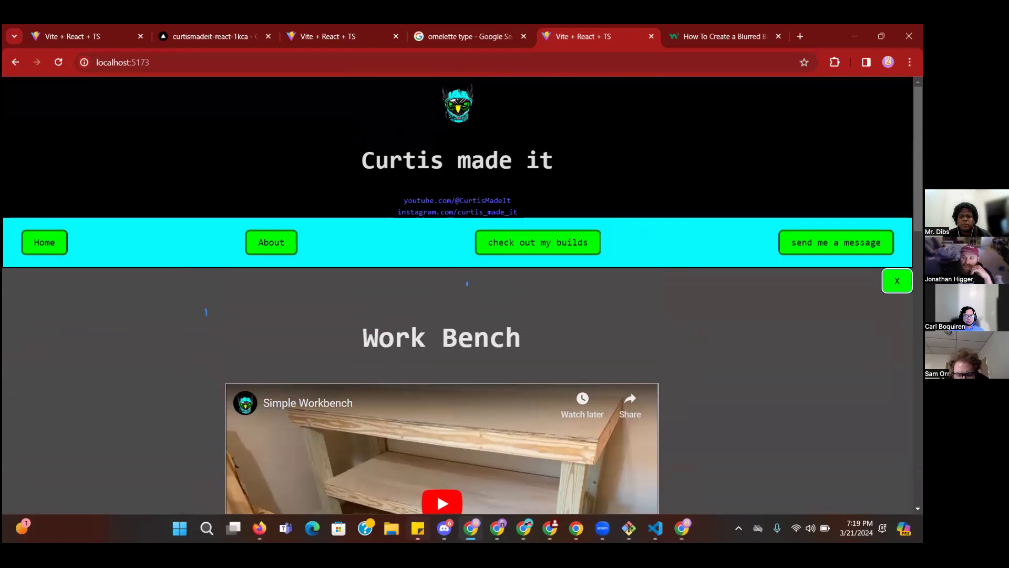
Step: Close Work Bench, then open and close the Bird House details twice
click(897, 281)
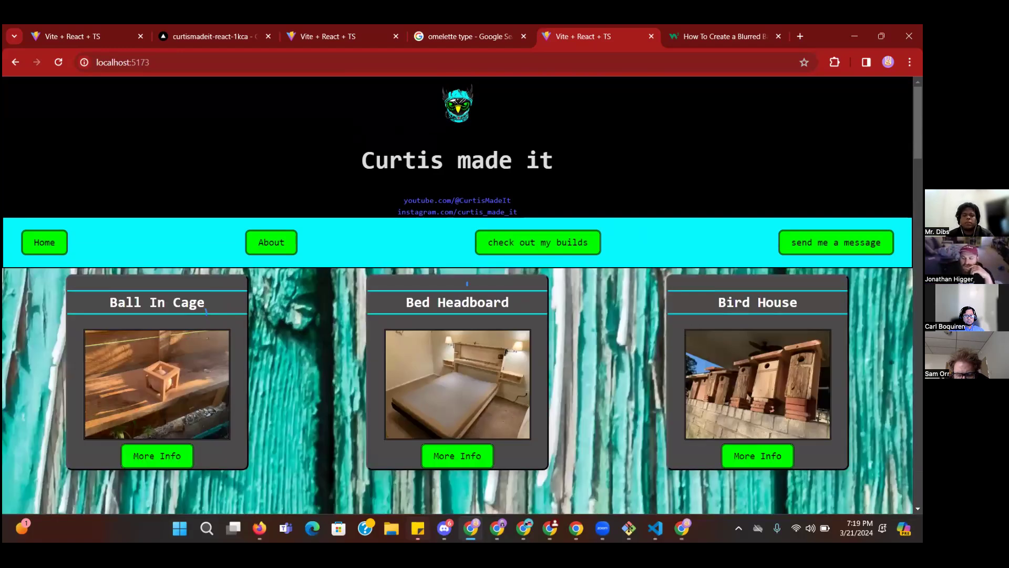
click(743, 455)
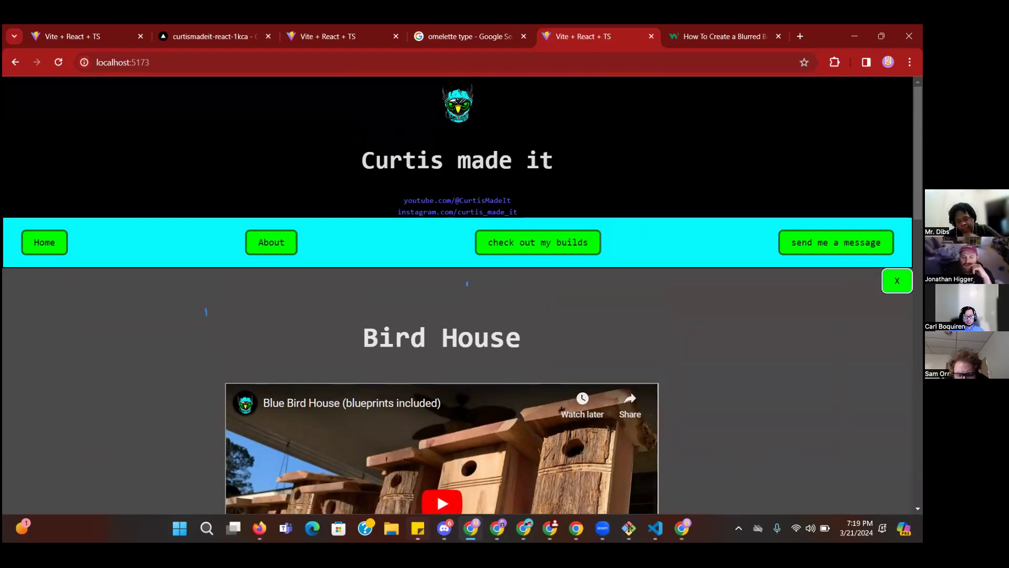
click(897, 281)
click(768, 456)
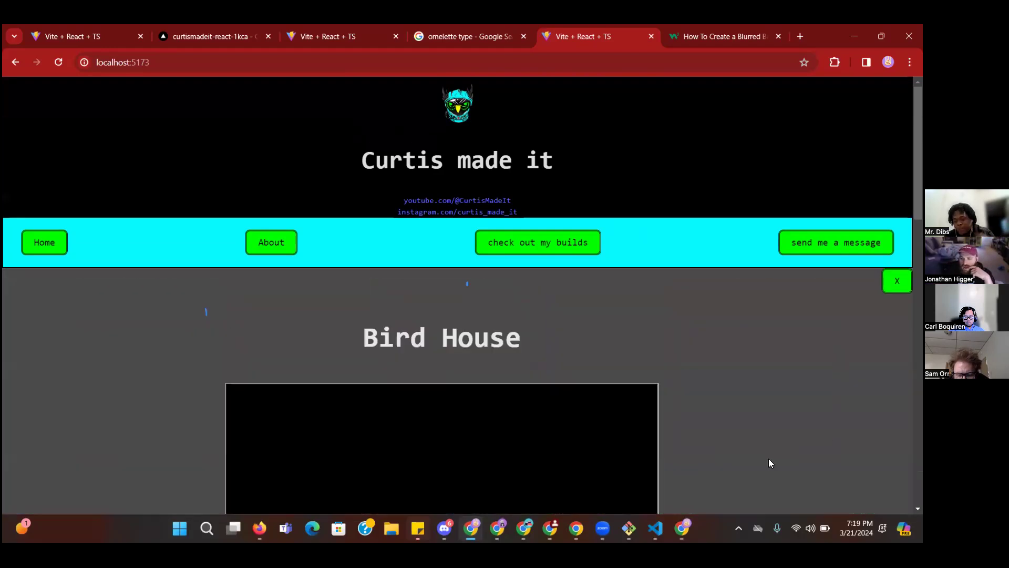
click(897, 281)
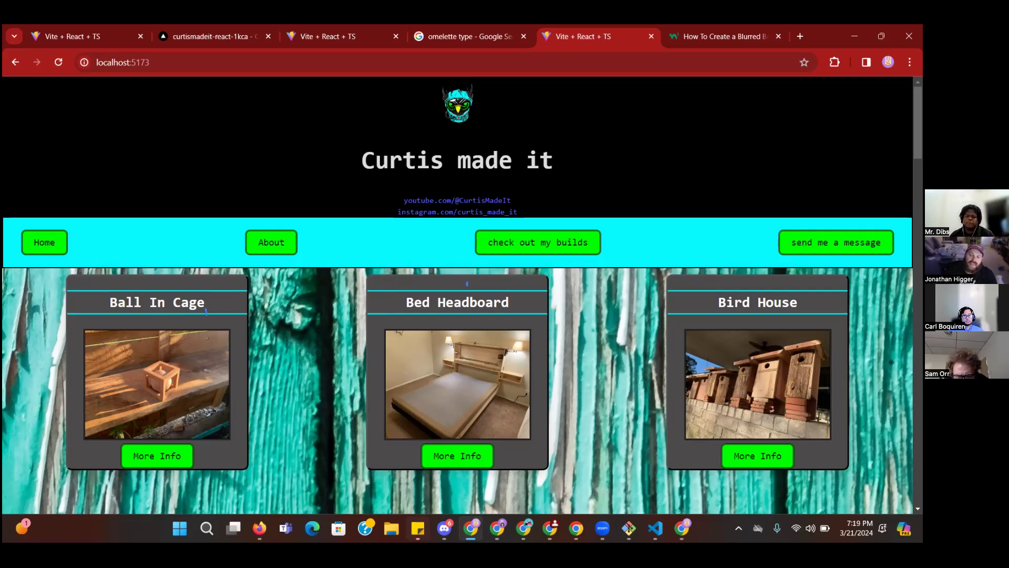
Step: Open the Bed Headboard details from the builds grid
click(199, 61)
mouse_move(444, 526)
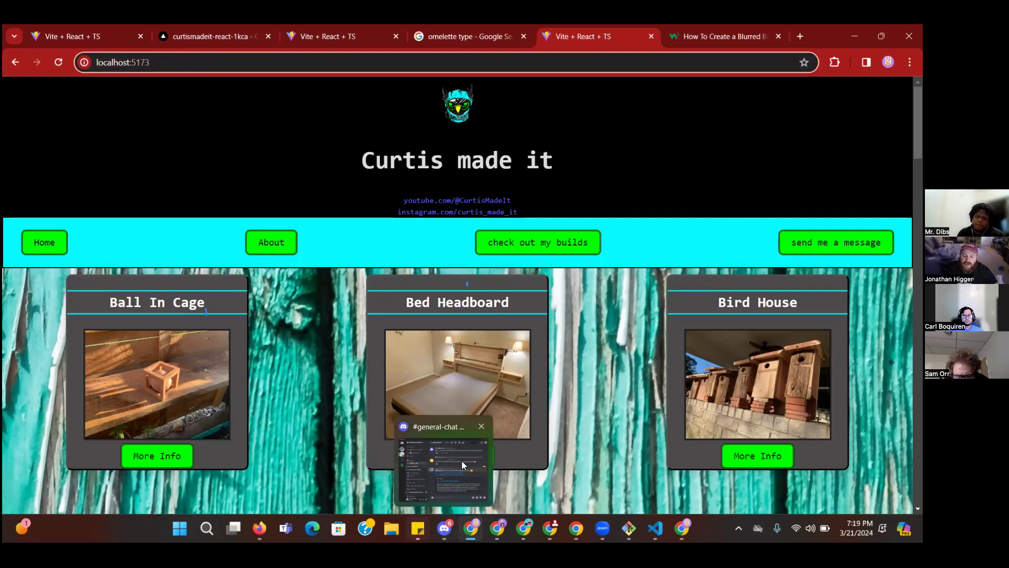
click(478, 464)
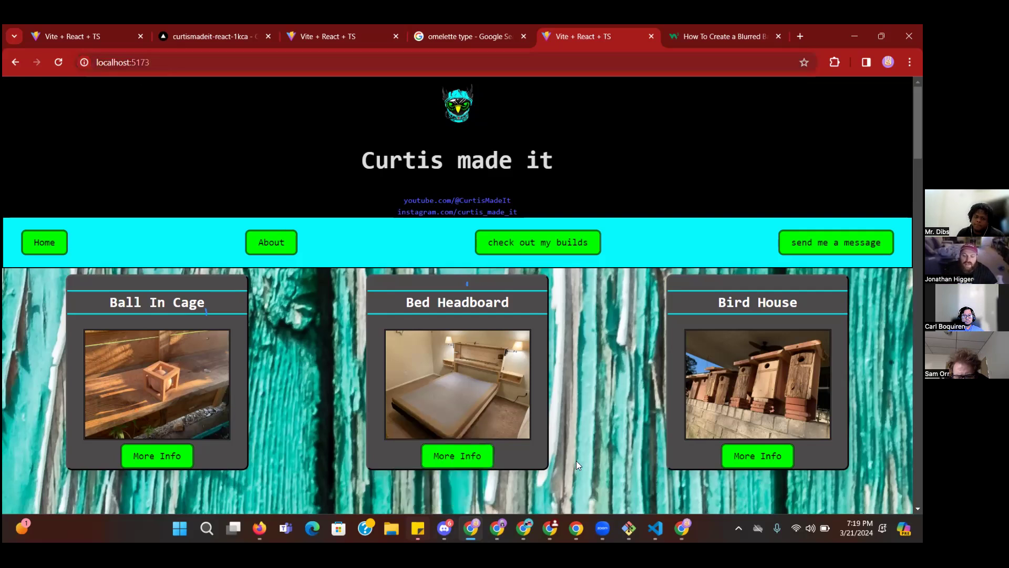
click(470, 461)
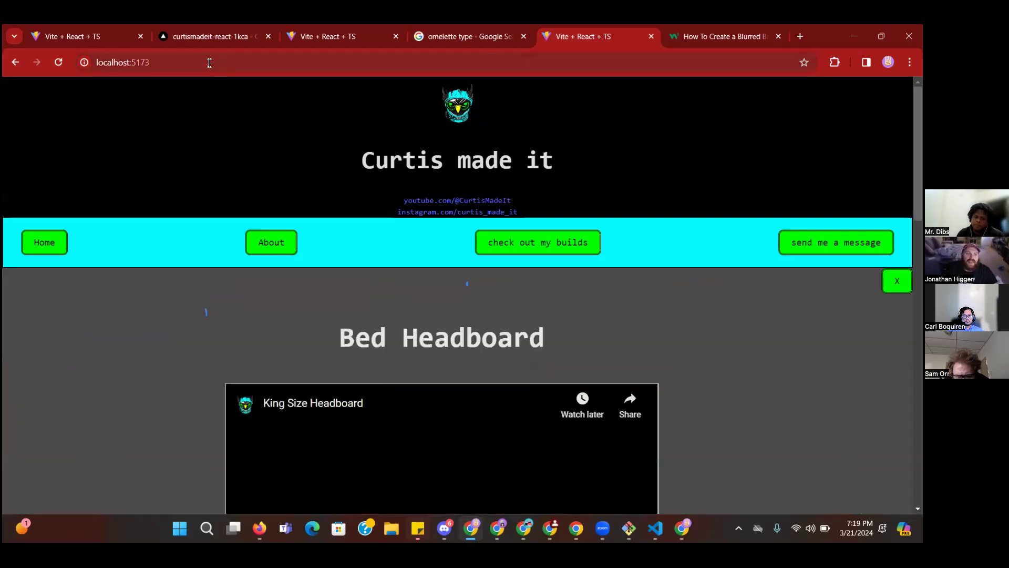
Step: Load localhost:5173/pieces/2 directly from the address bar
click(216, 60)
text(;)
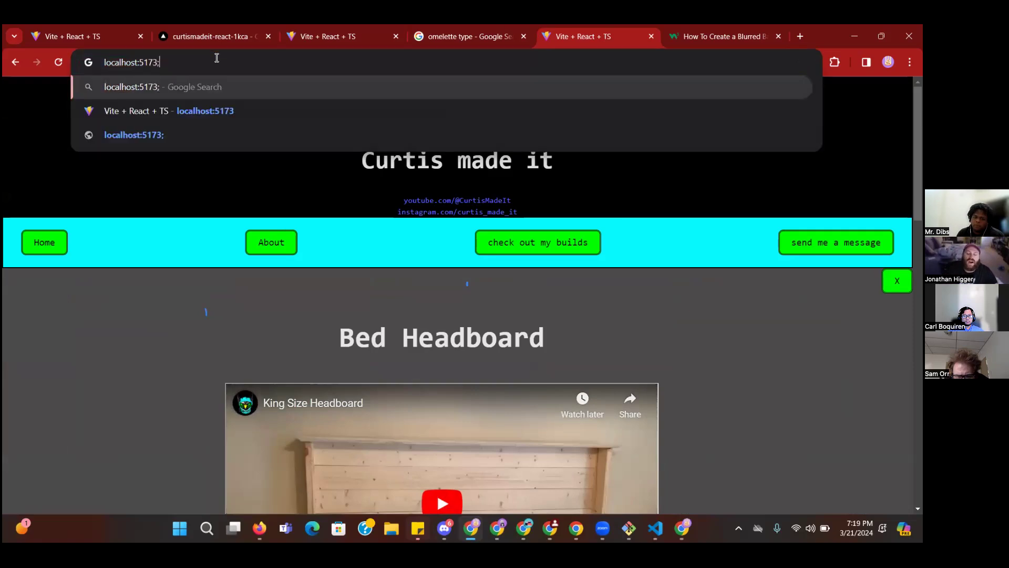
text(/)
key(BackSpace)
key(BackSpace)
text(/)
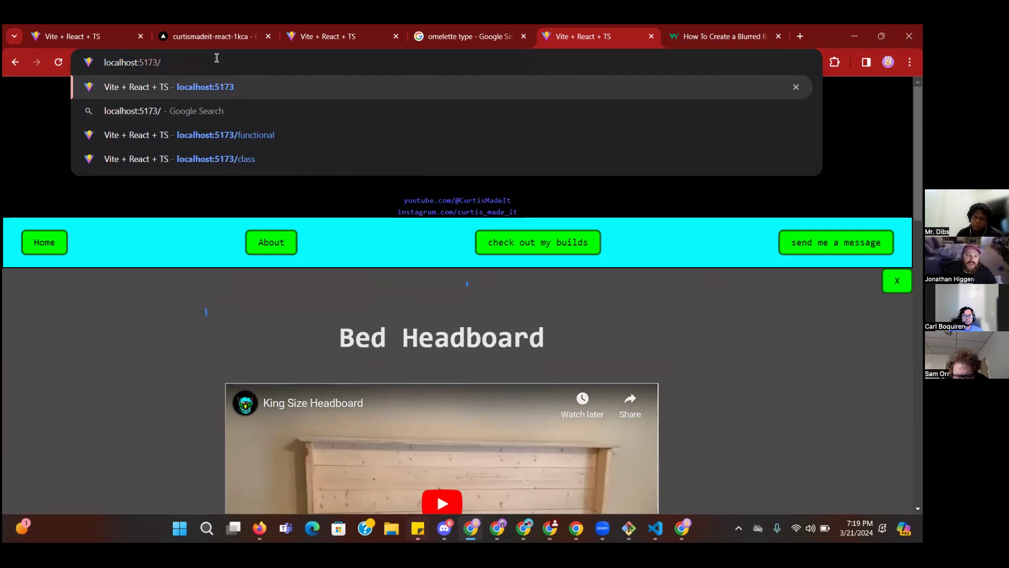
text(pieces/2)
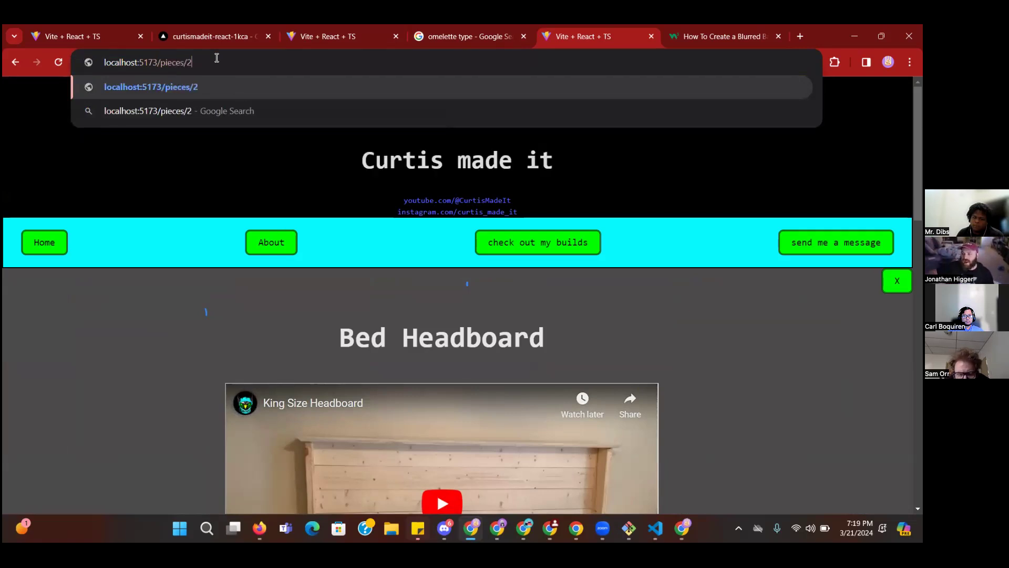
key(Return)
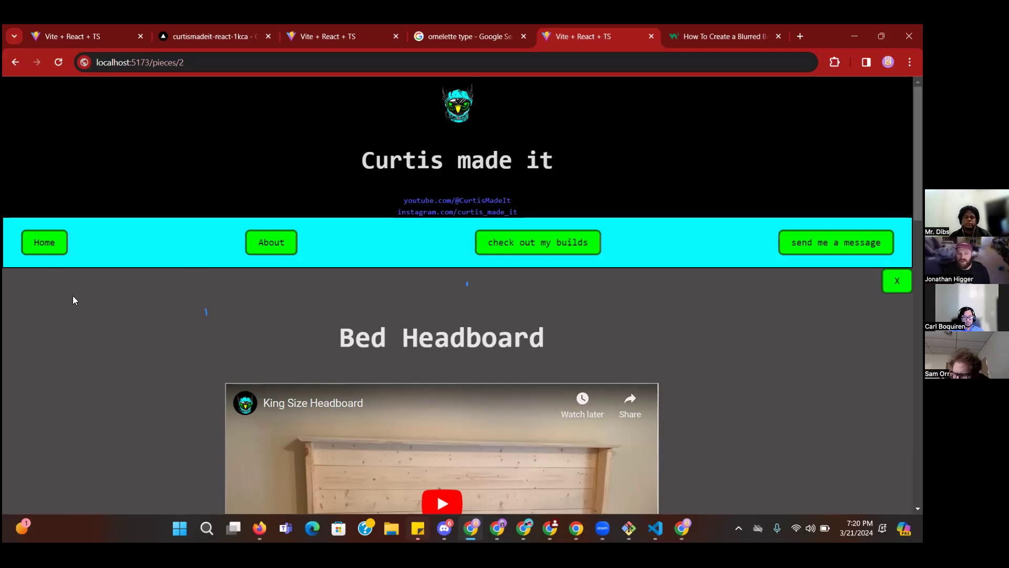
Step: Trim the trailing /2 from the address to return to localhost:5173/pieces builds grid
click(310, 67)
click(312, 64)
key(BackSpace)
key(BackSpace)
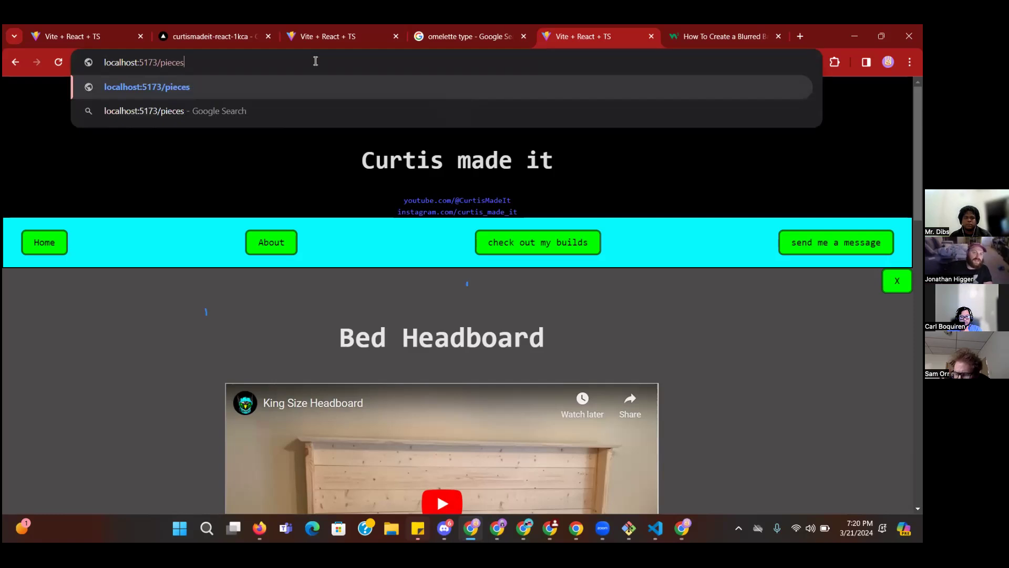
key(Return)
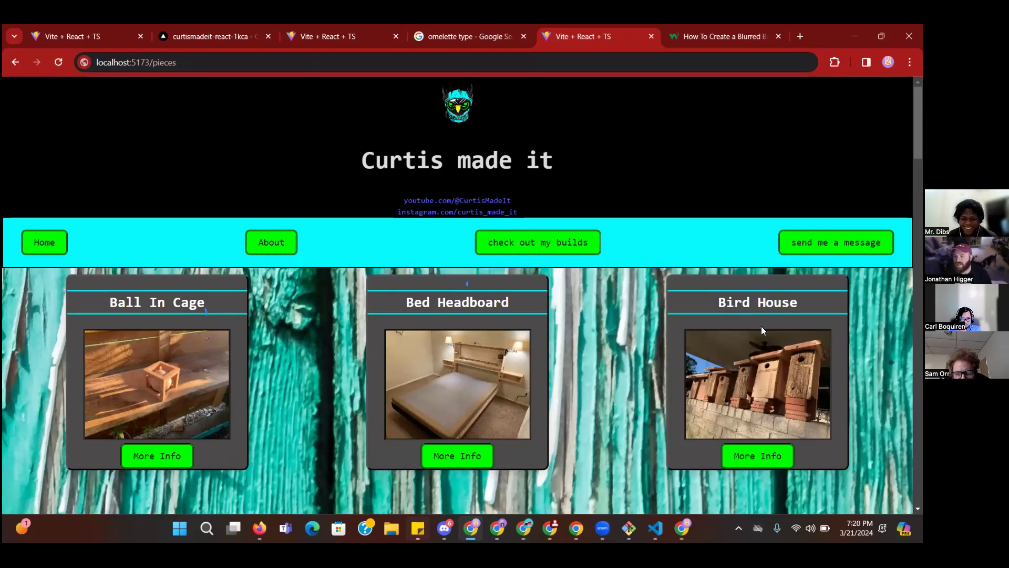
scroll(212, 409, down, 1)
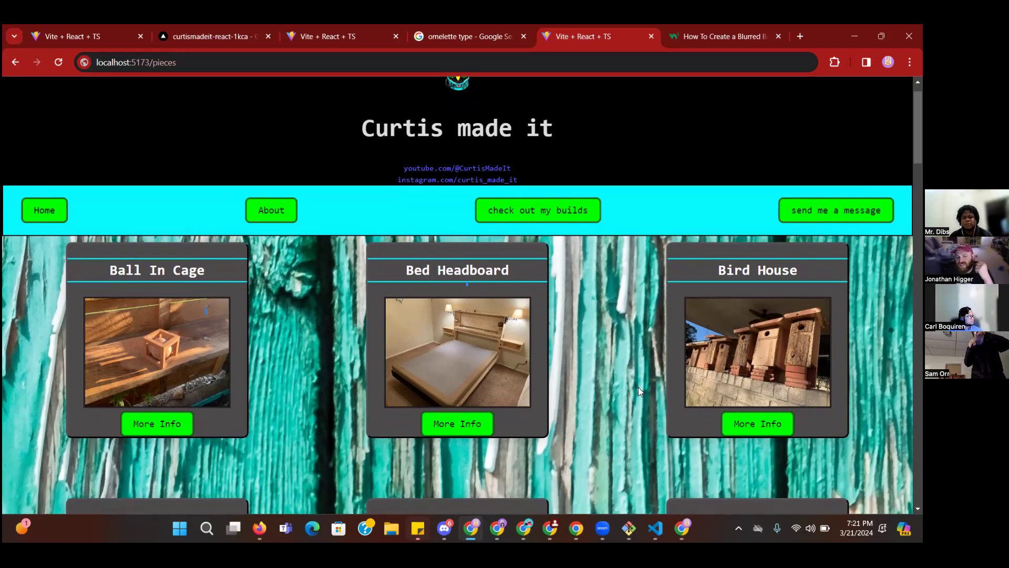
mouse_move(281, 37)
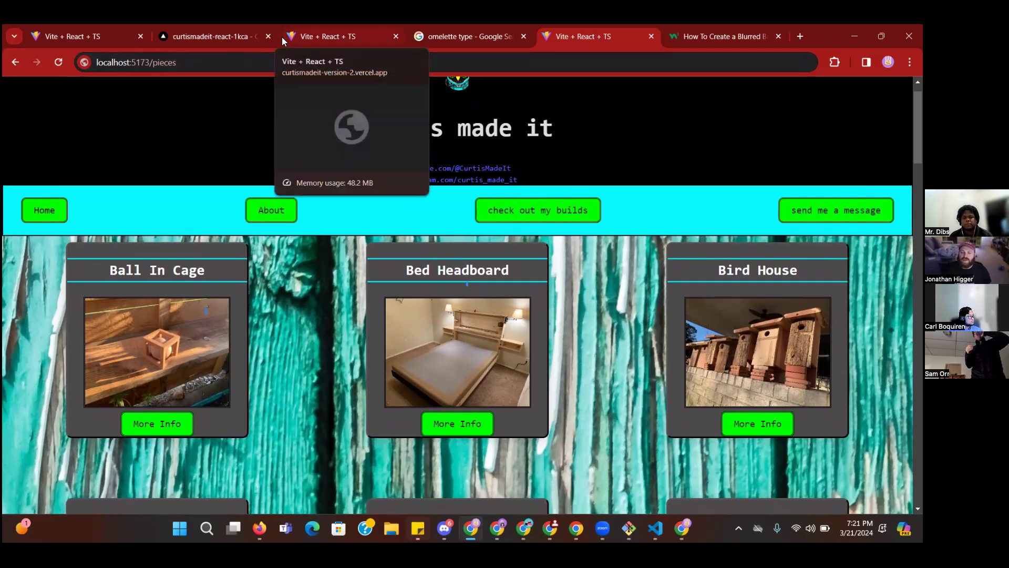